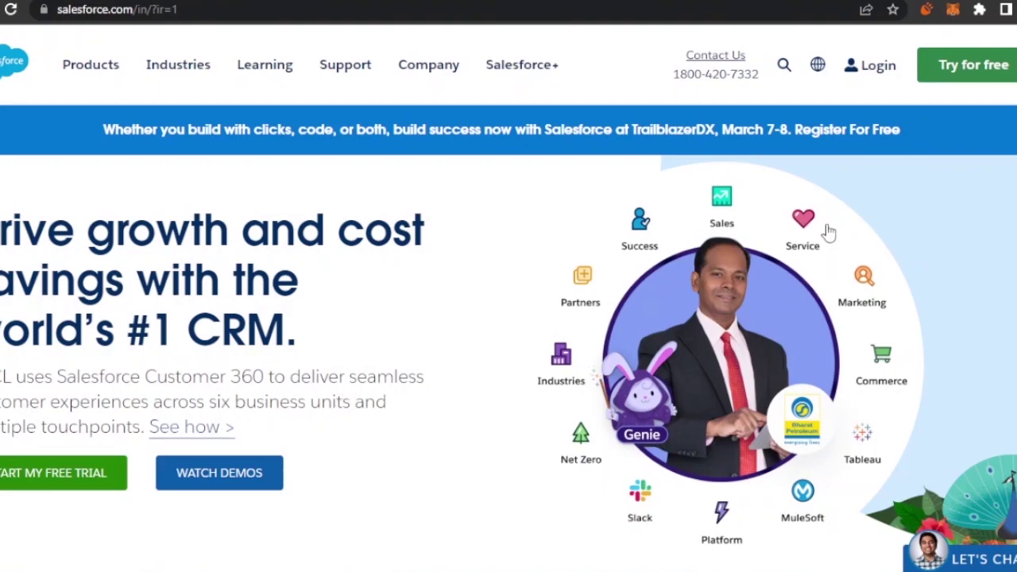
Step: Sign up for the free Salesforce trial with autofilled details, accepting the Main Services Agreement
scroll(1011, 526, "down", 1)
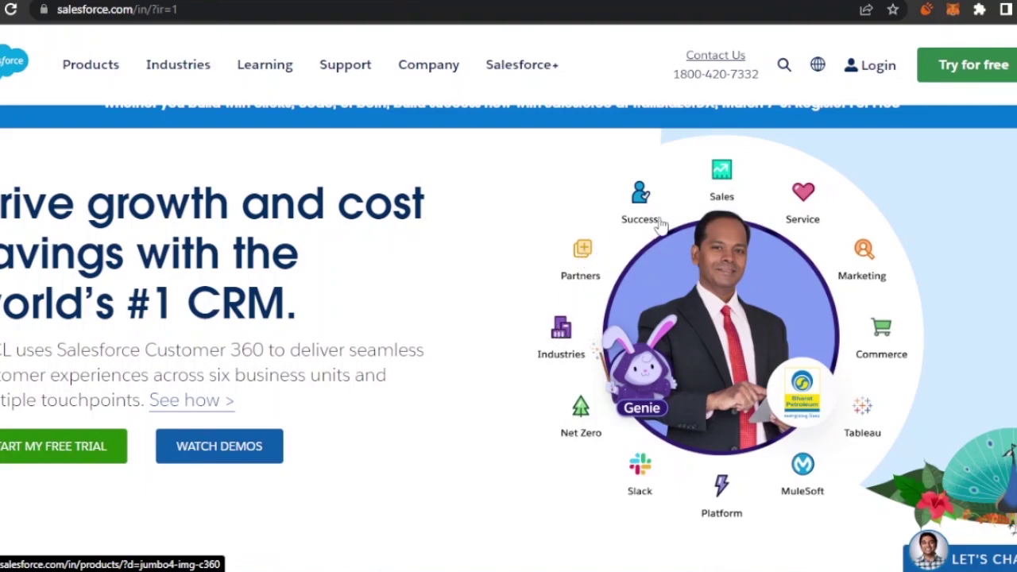
scroll(508, 318, "down", 5)
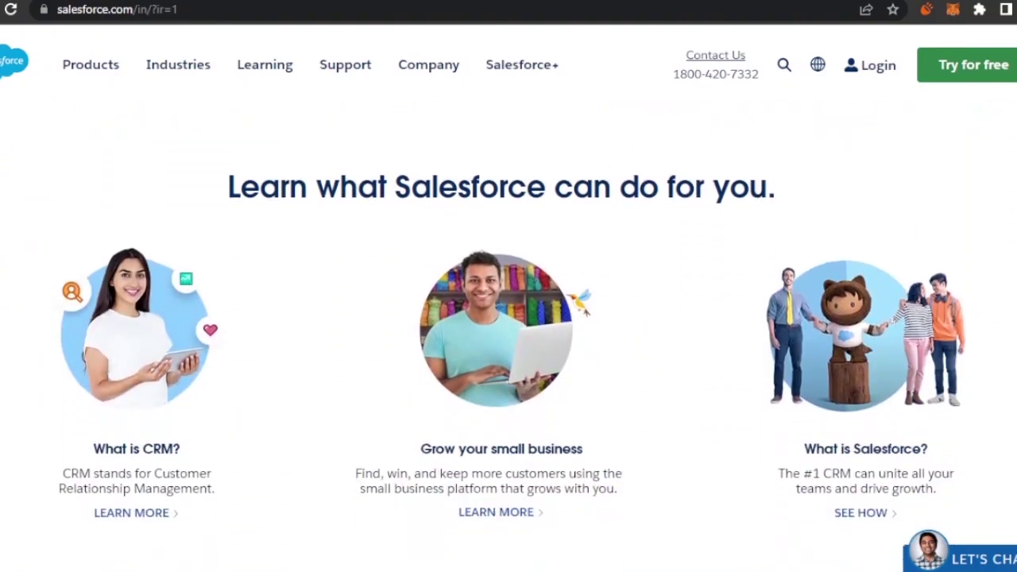
scroll(509, 318, "down", 5)
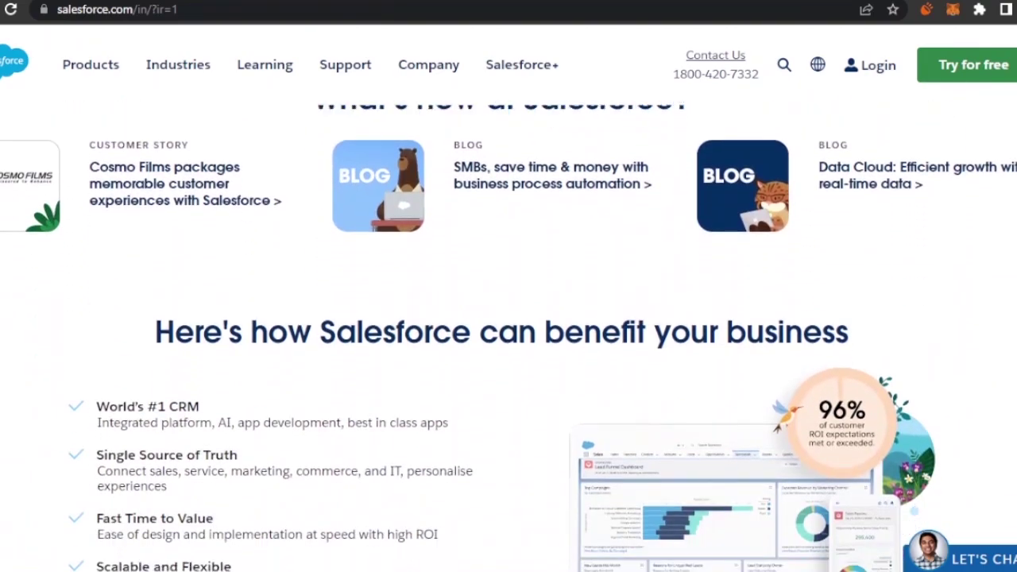
scroll(508, 318, "down", 10)
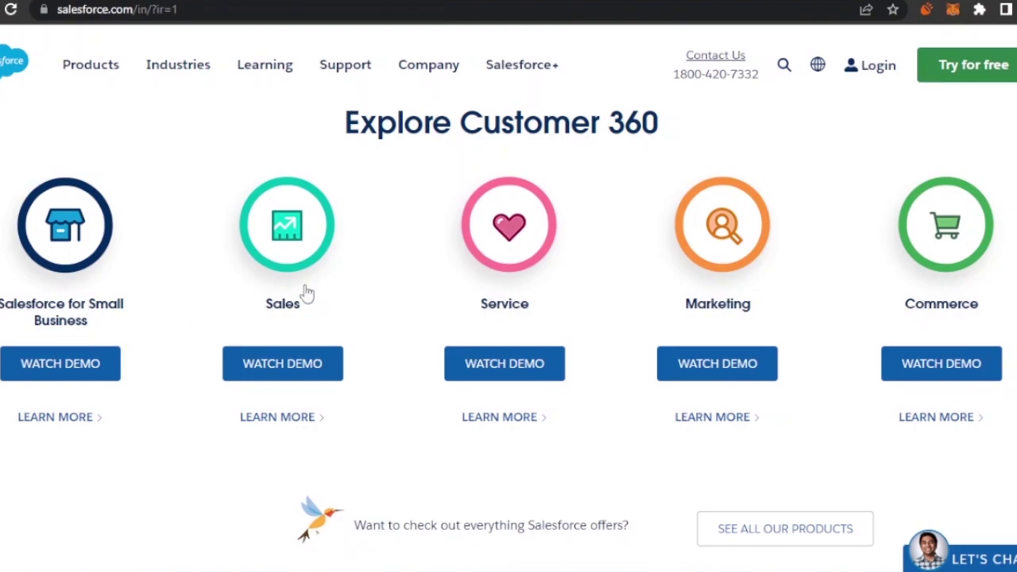
scroll(508, 318, "down", 10)
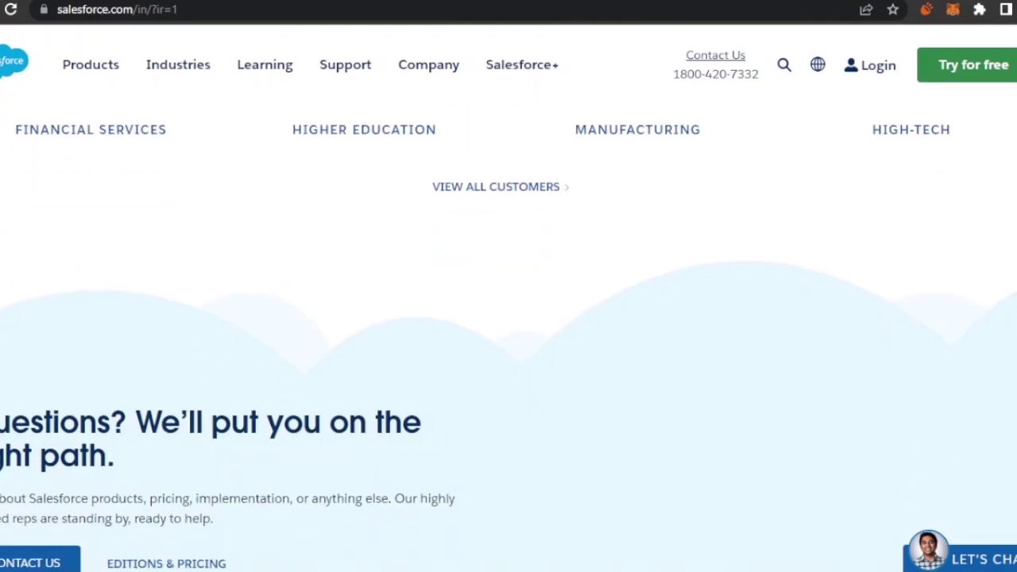
scroll(509, 318, "up", 10)
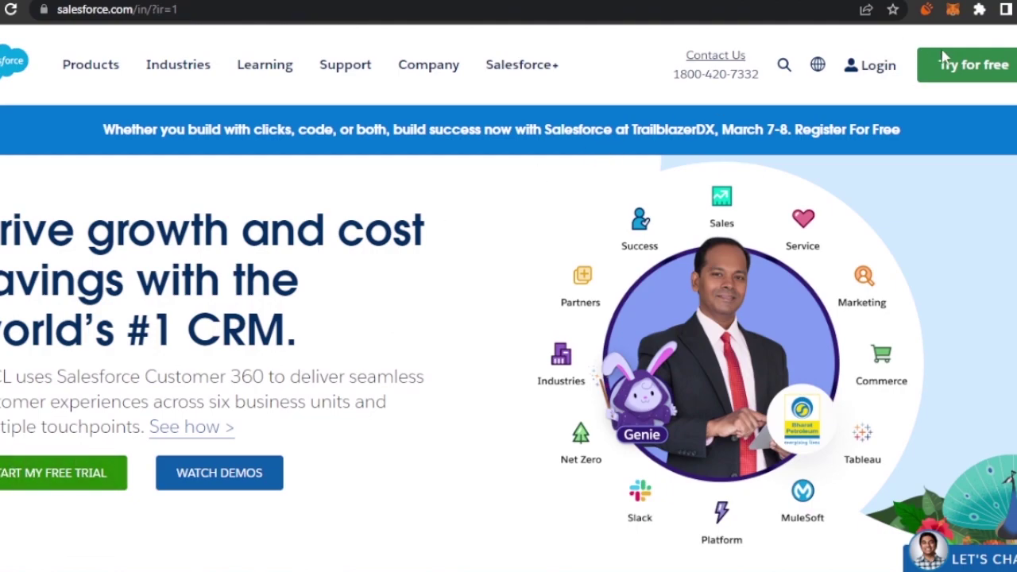
left_click(965, 67)
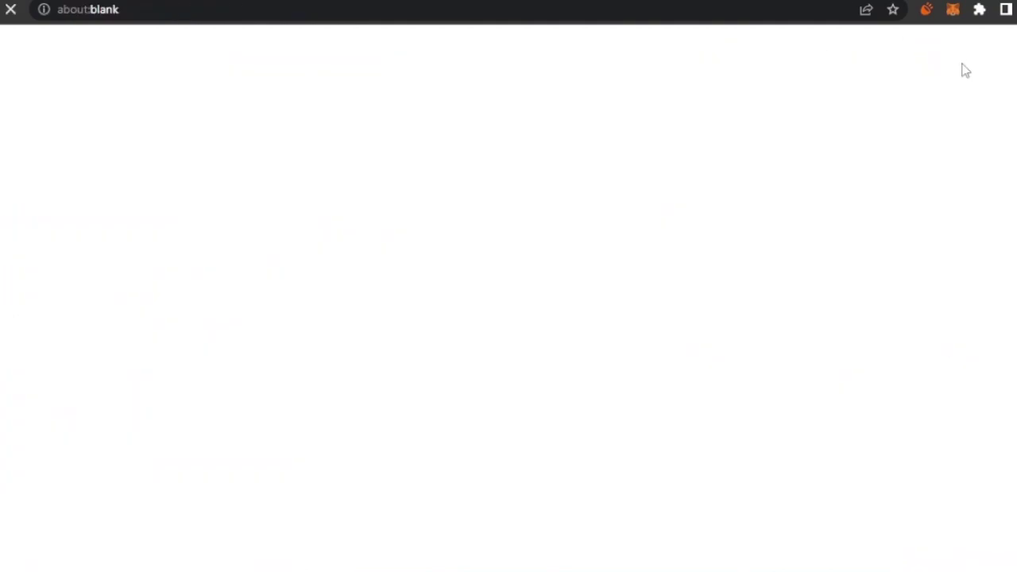
key("Down")
key("Return")
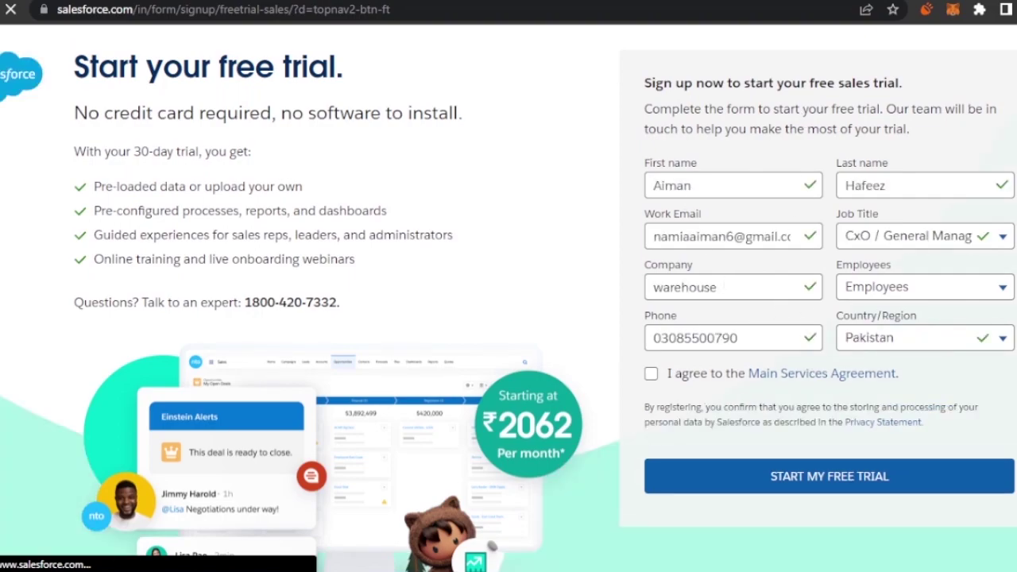
scroll(508, 317, "down", 3)
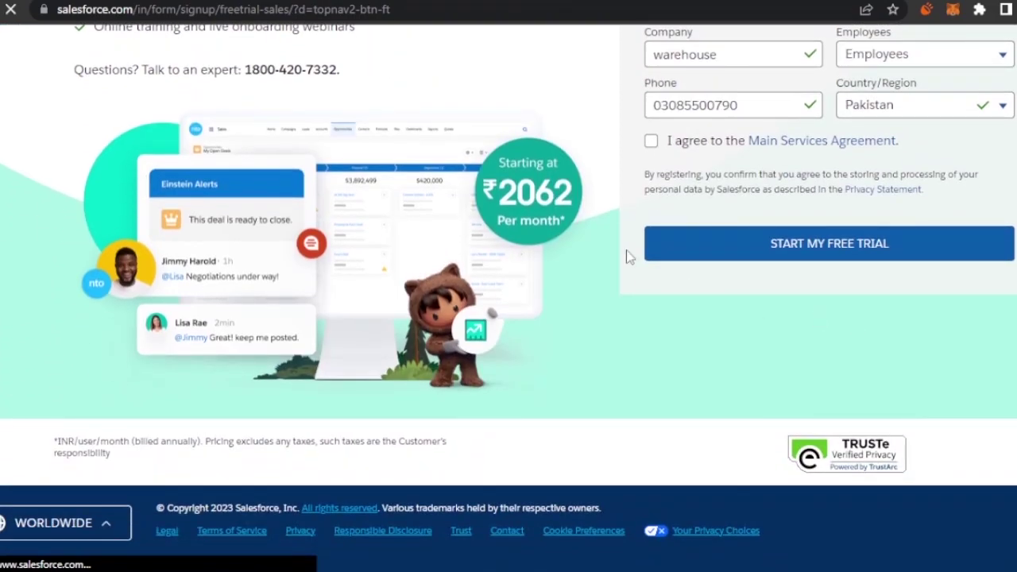
left_click(651, 140)
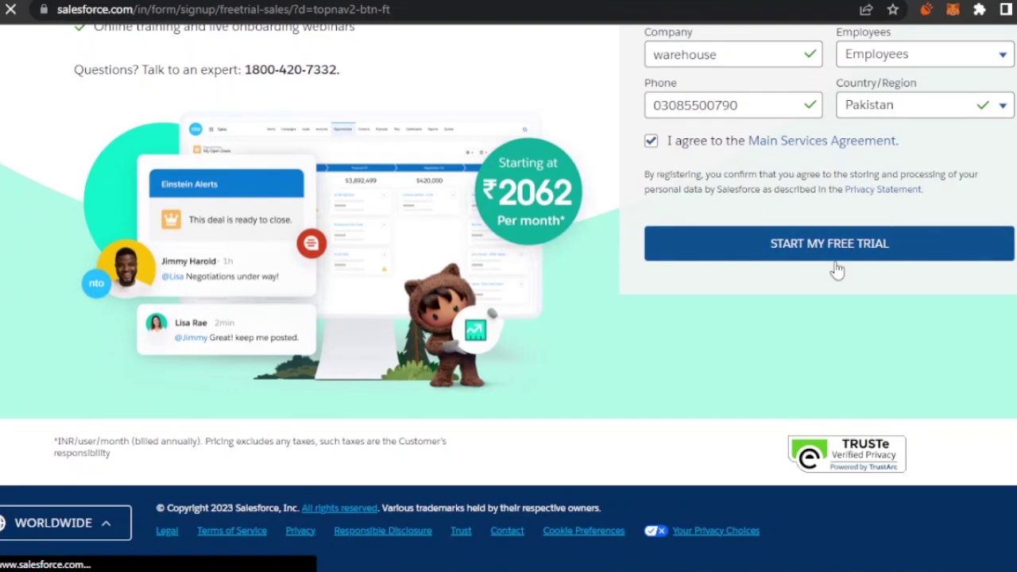
left_click(864, 250)
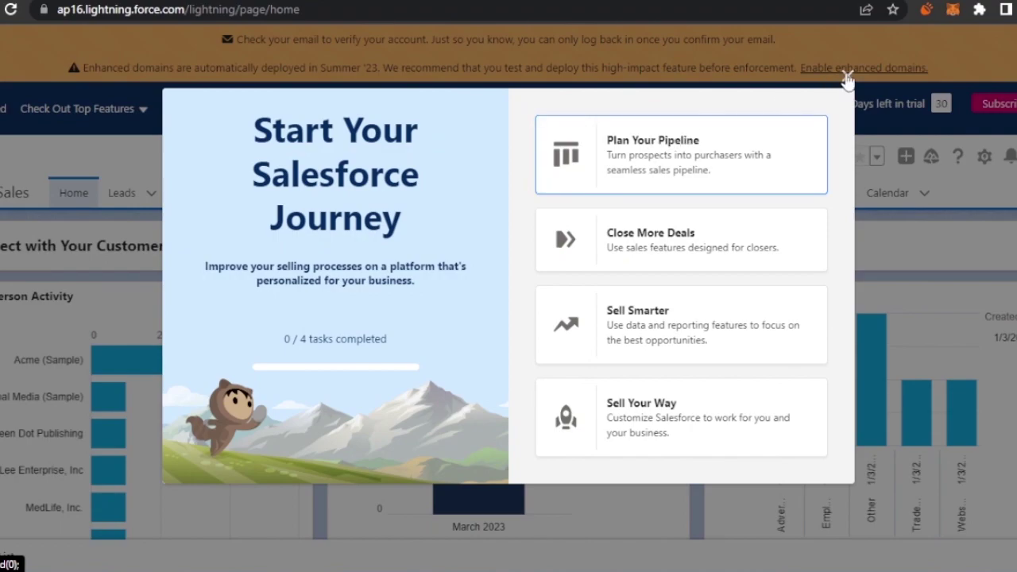
Step: Close the Start Your Salesforce Journey welcome and scroll through the Home page charts
left_click(847, 76)
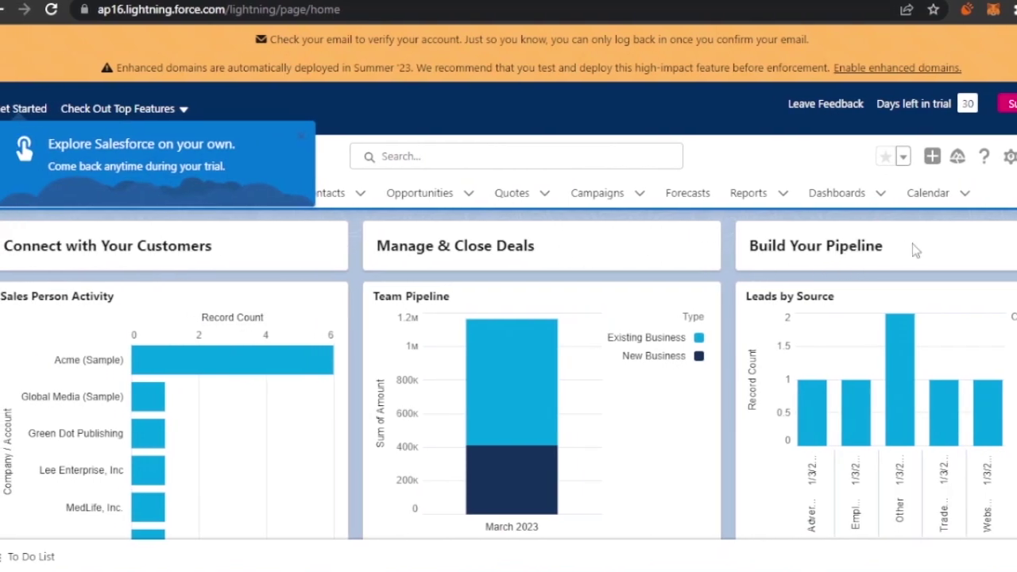
scroll(508, 357, "down", 5)
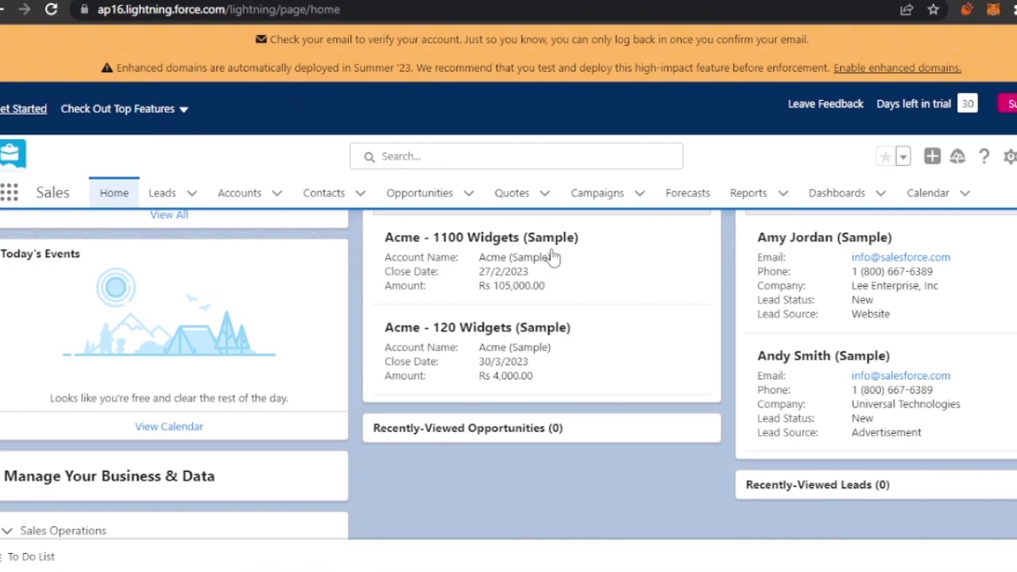
scroll(554, 256, "down", 5)
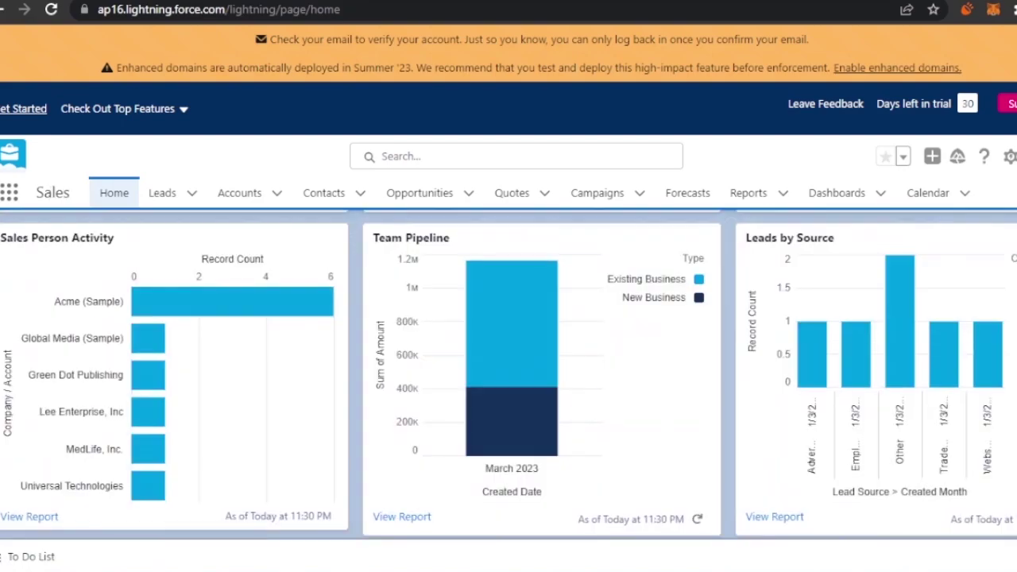
Step: Check the Leads menu, go to Accounts, and start then discard a New Contact without saving
left_click(193, 195)
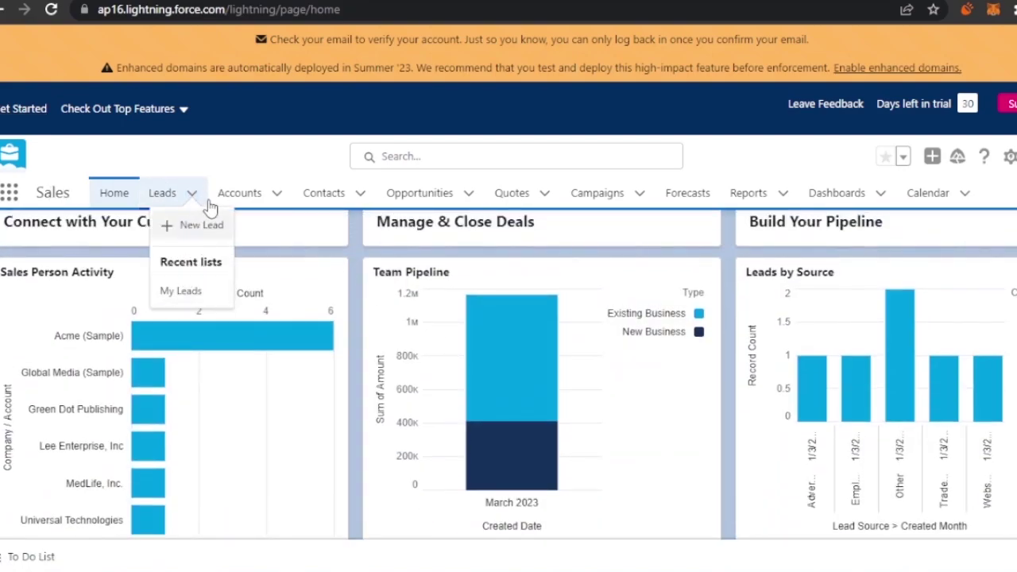
left_click(270, 203)
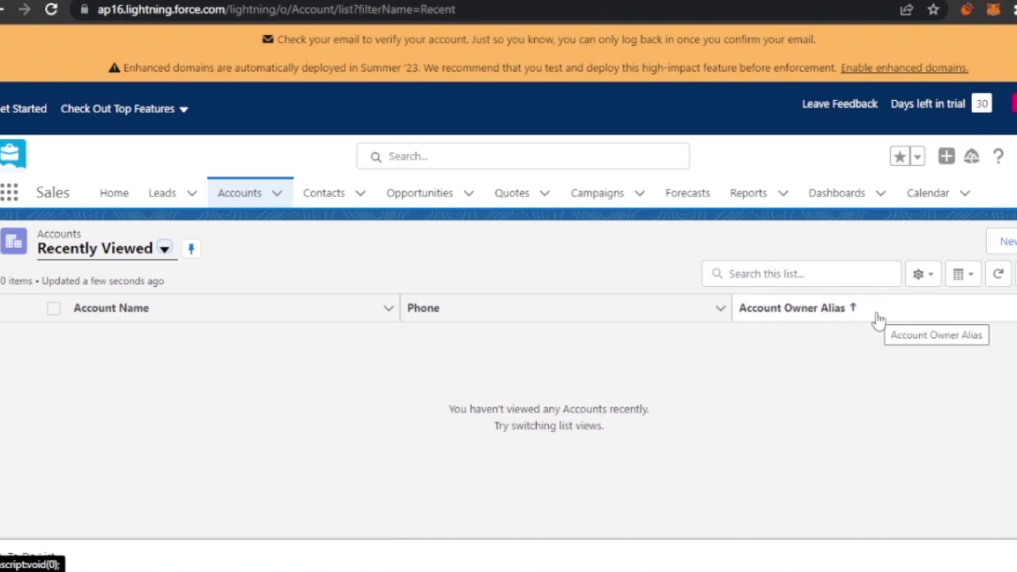
left_click(361, 197)
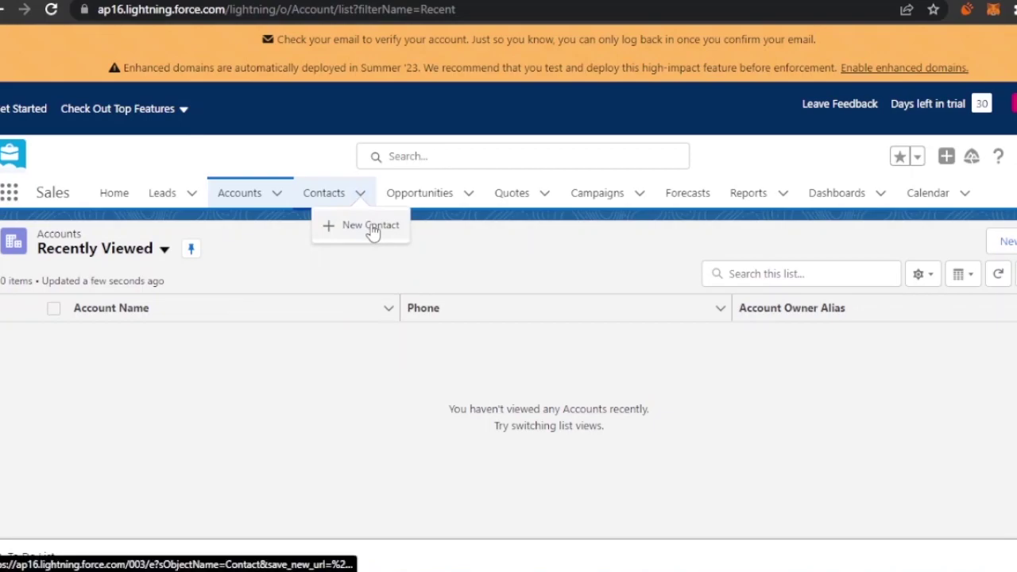
left_click(370, 225)
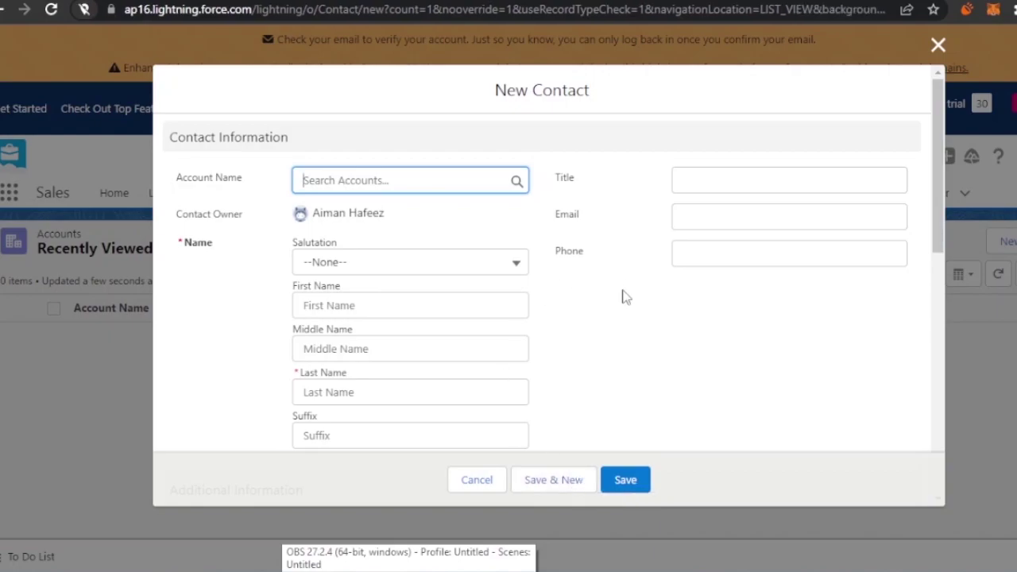
left_click(937, 44)
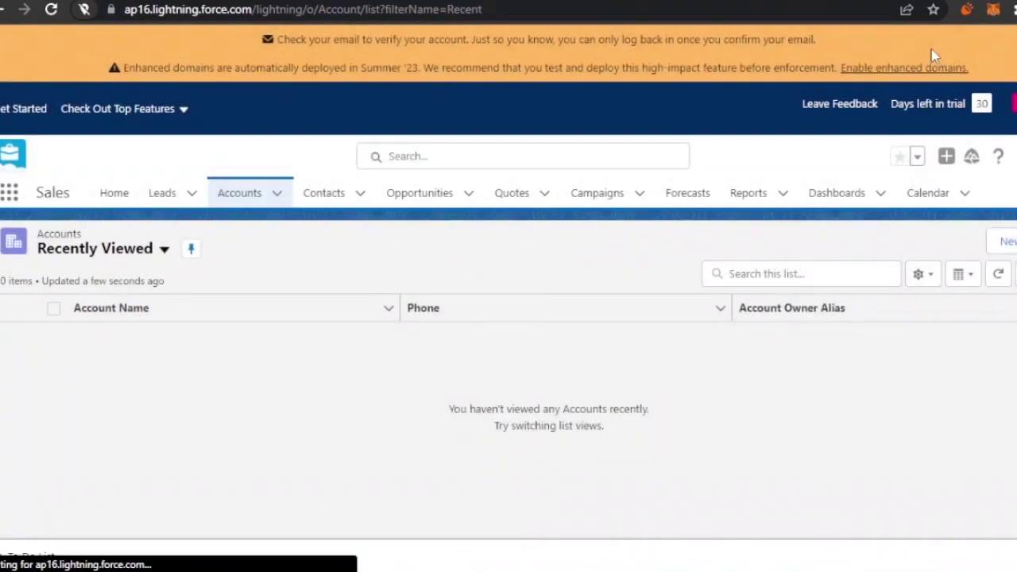
Step: Look through the Opportunities and Quotes menus, then go to the Campaigns list
left_click(468, 195)
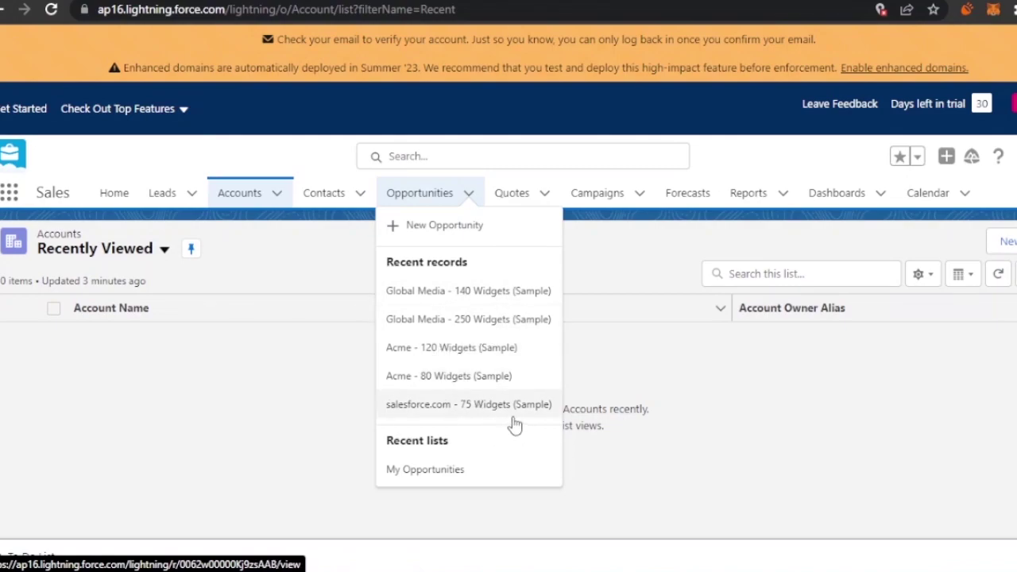
left_click(546, 193)
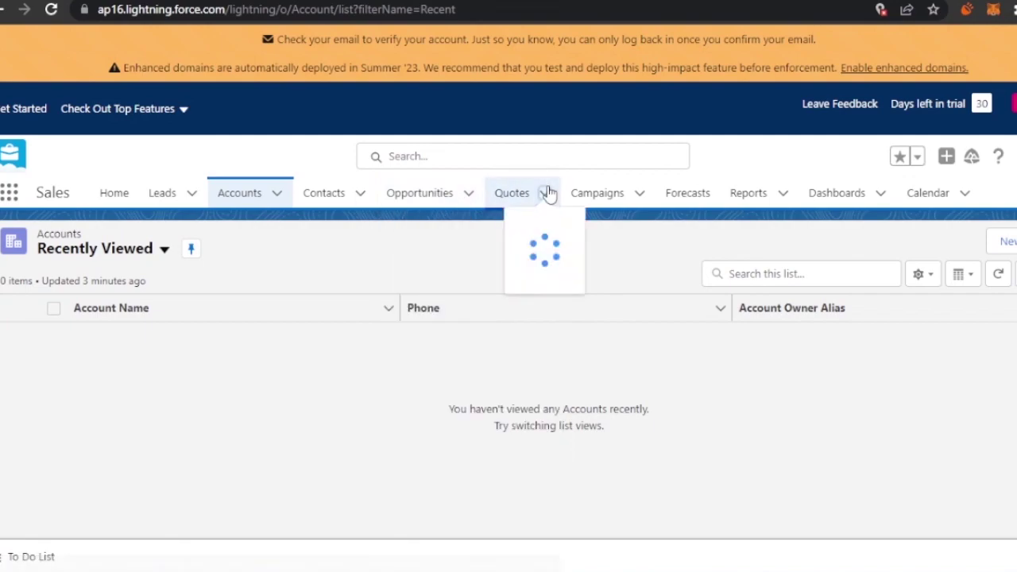
left_click(636, 196)
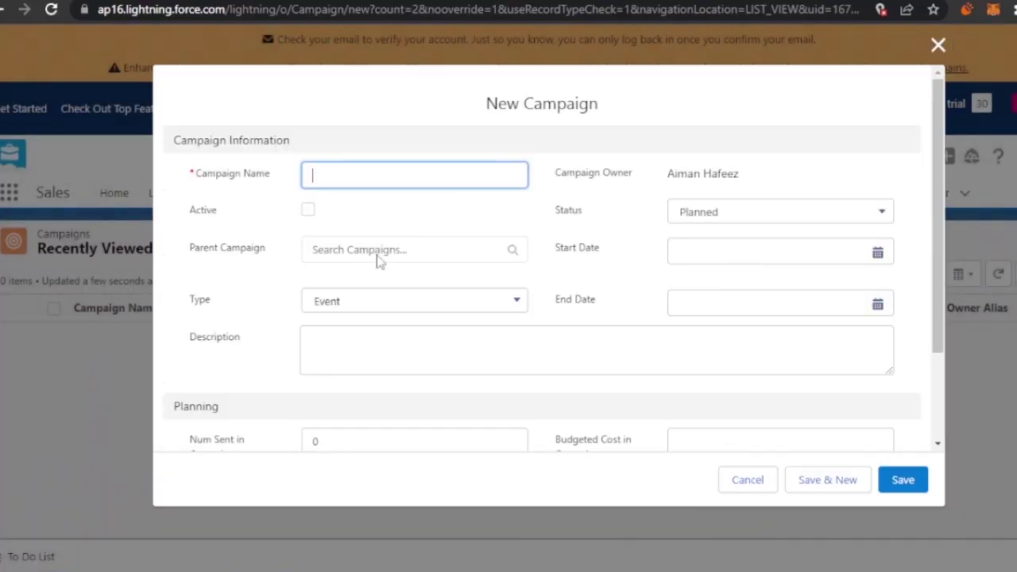
Step: Enter the campaign name, mark it Active, set Type to Social Media, and add description 'sales'
type("test campaign")
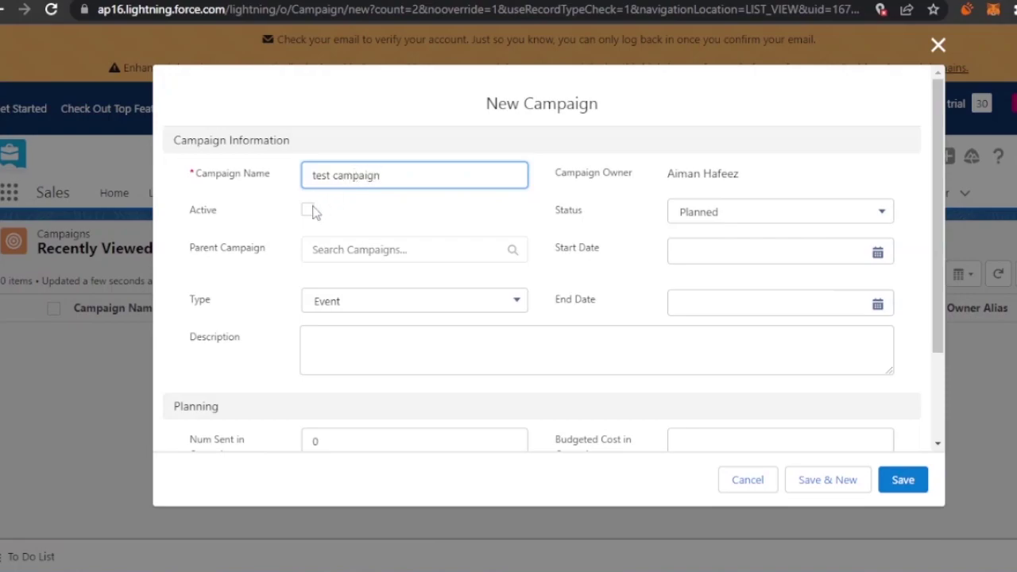
left_click(308, 210)
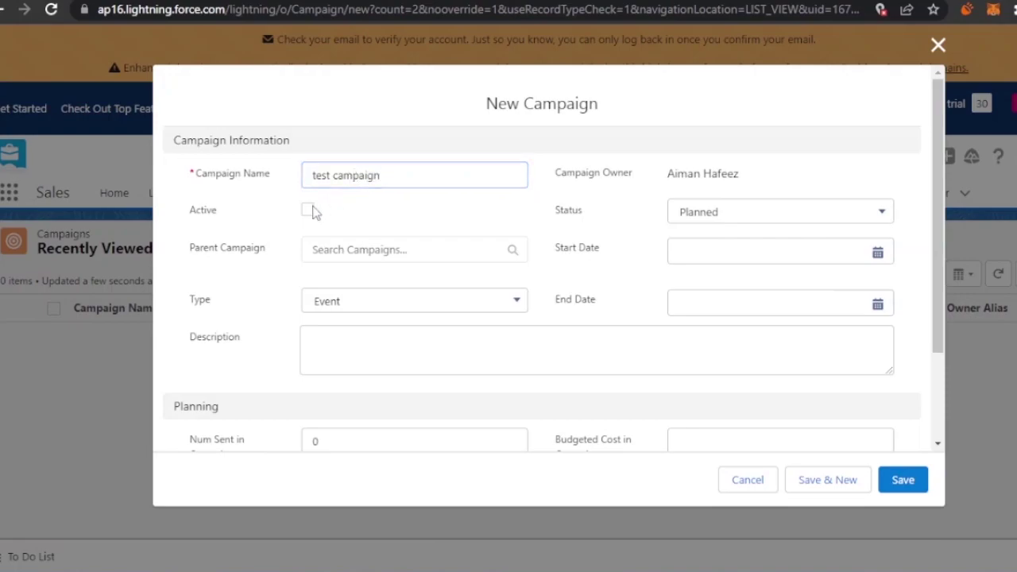
left_click(403, 252)
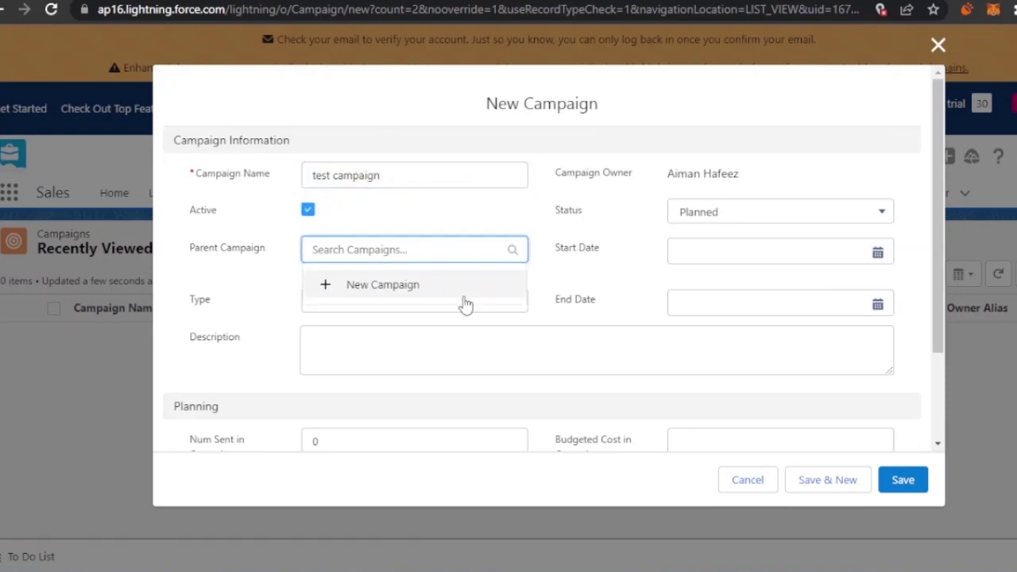
left_click(278, 276)
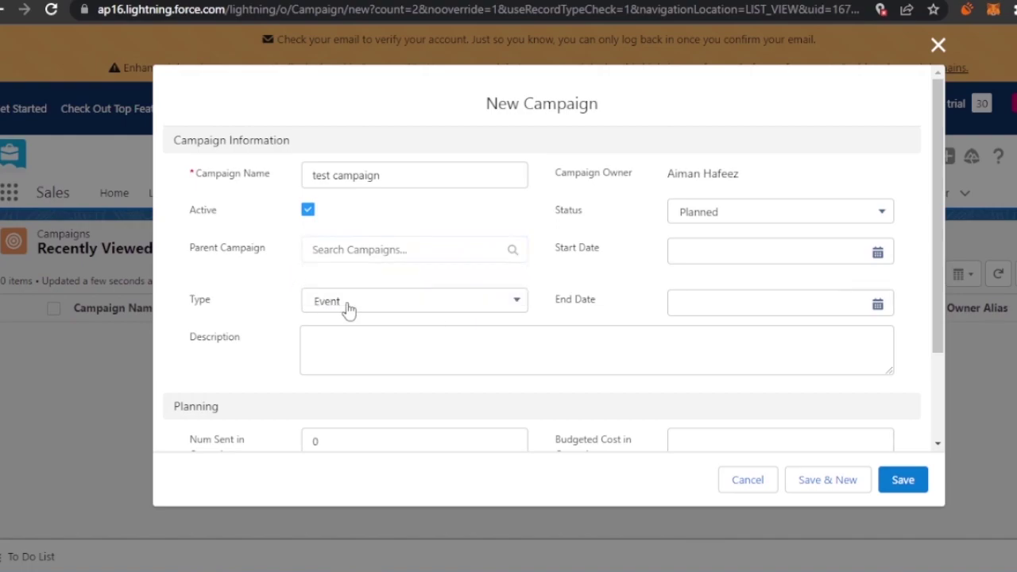
left_click(477, 313)
left_click_drag(520, 298, 522, 344)
left_click(382, 351)
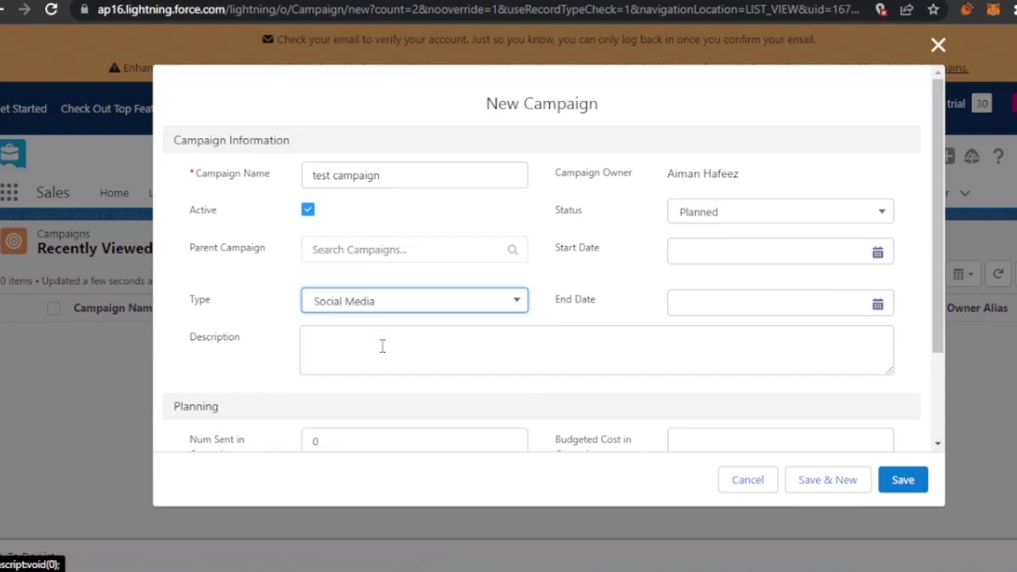
left_click(369, 344)
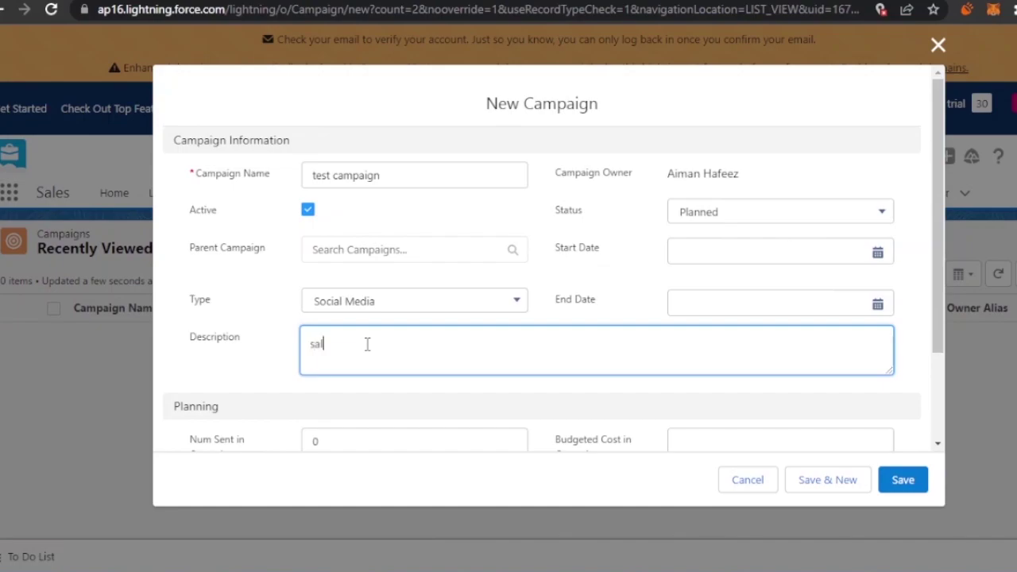
Step: Set Status to In Progress, dates 8/3/2023 to 16/3/2023, and Num Sent to 6
left_click(885, 215)
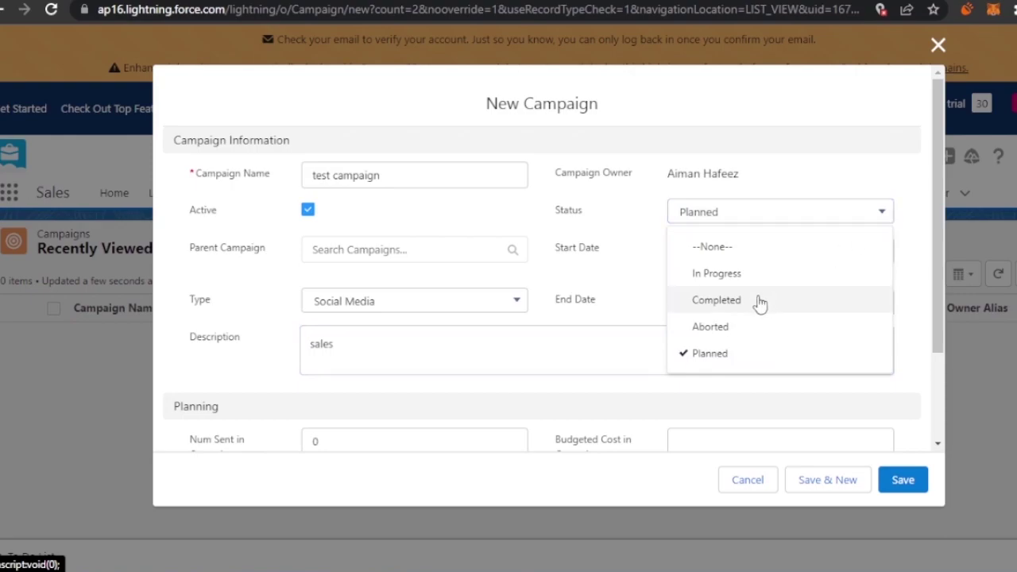
left_click(745, 284)
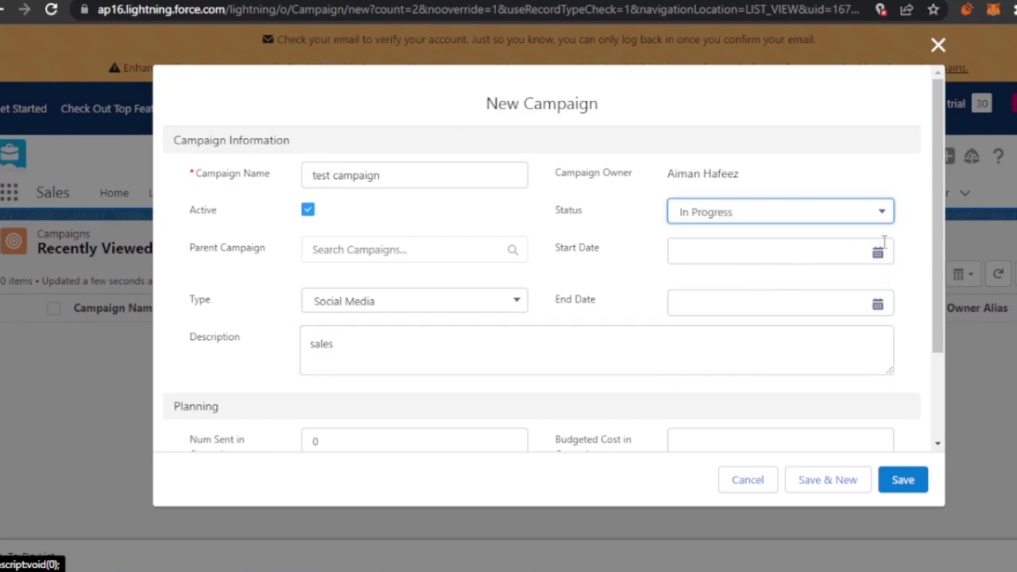
left_click(779, 243)
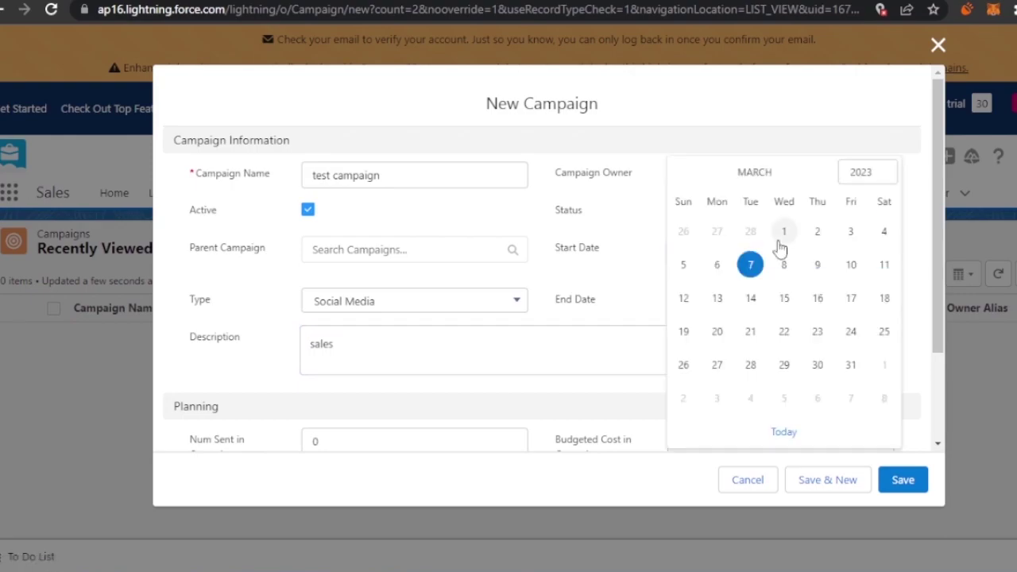
left_click(784, 265)
left_click(810, 308)
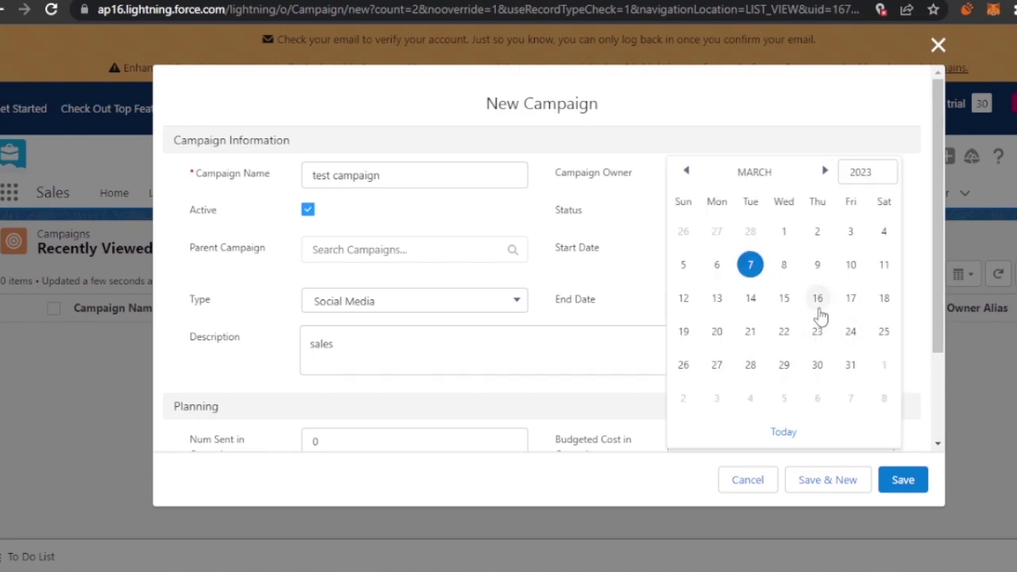
left_click(817, 298)
left_click_drag(935, 192, 941, 340)
left_click(443, 331)
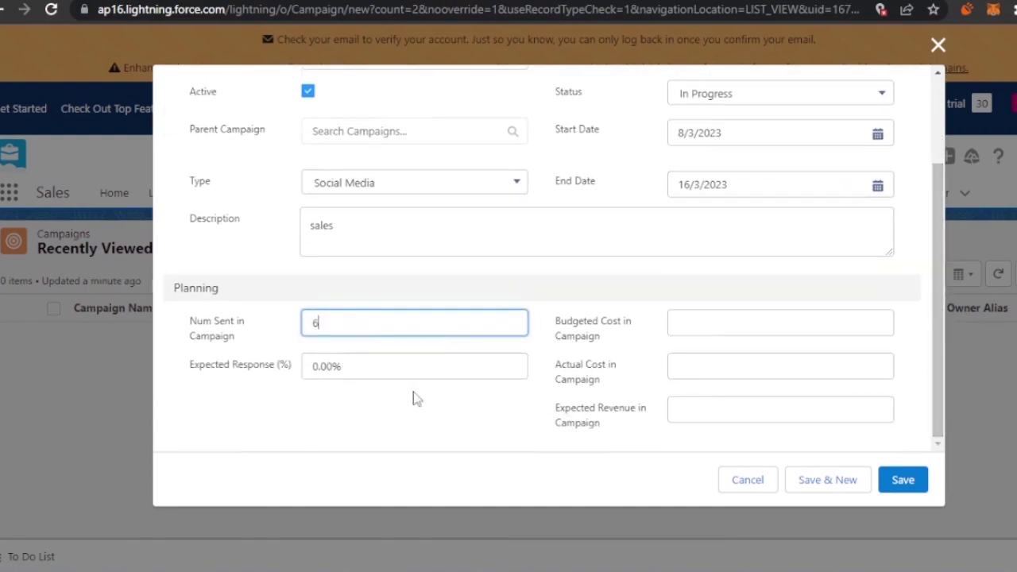
left_click(381, 373)
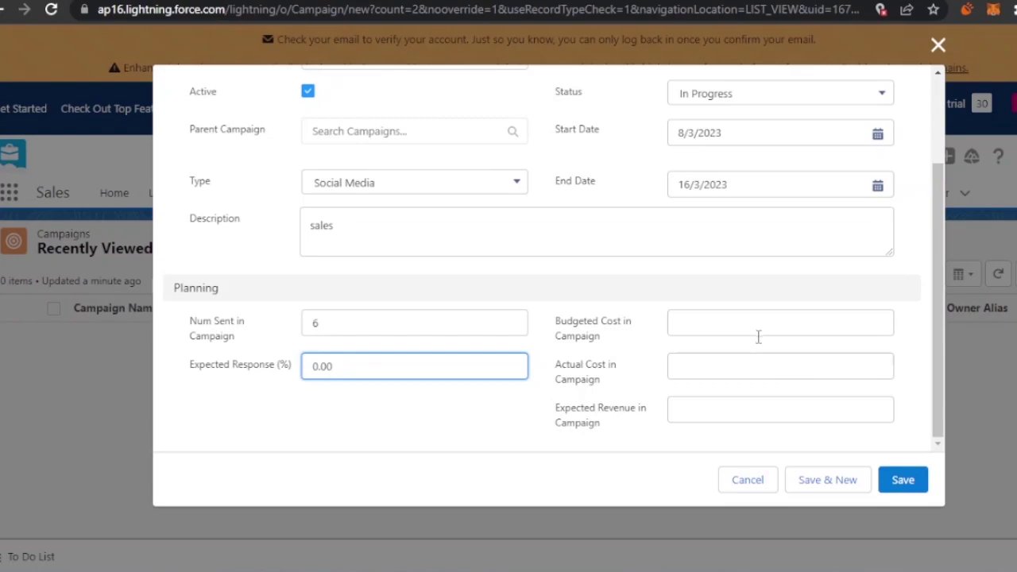
Step: Save the test campaign and review its record showing Social Media, In Progress, 8/3/2023–16/3/2023
left_click(917, 487)
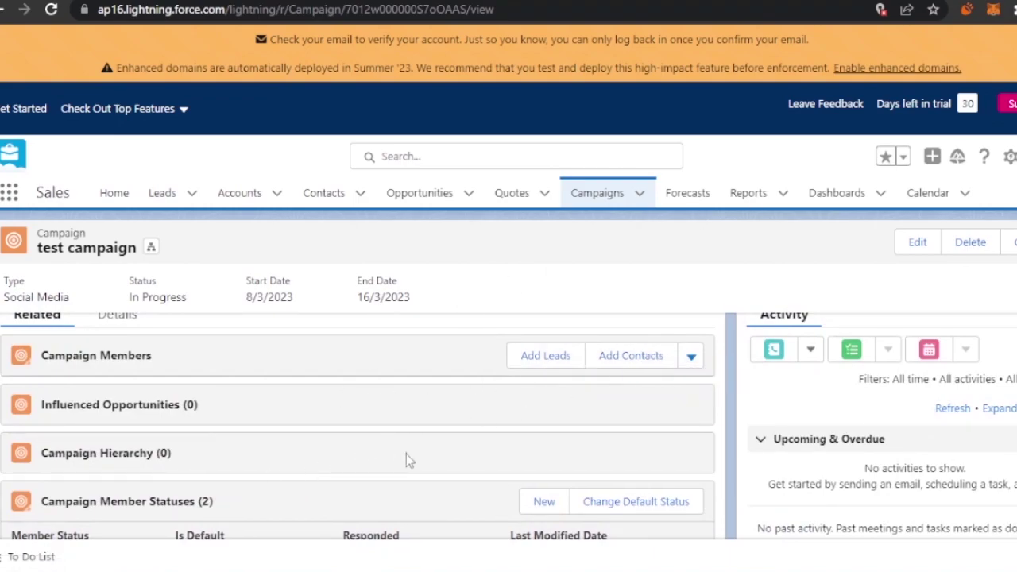
scroll(358, 421, "down", 2)
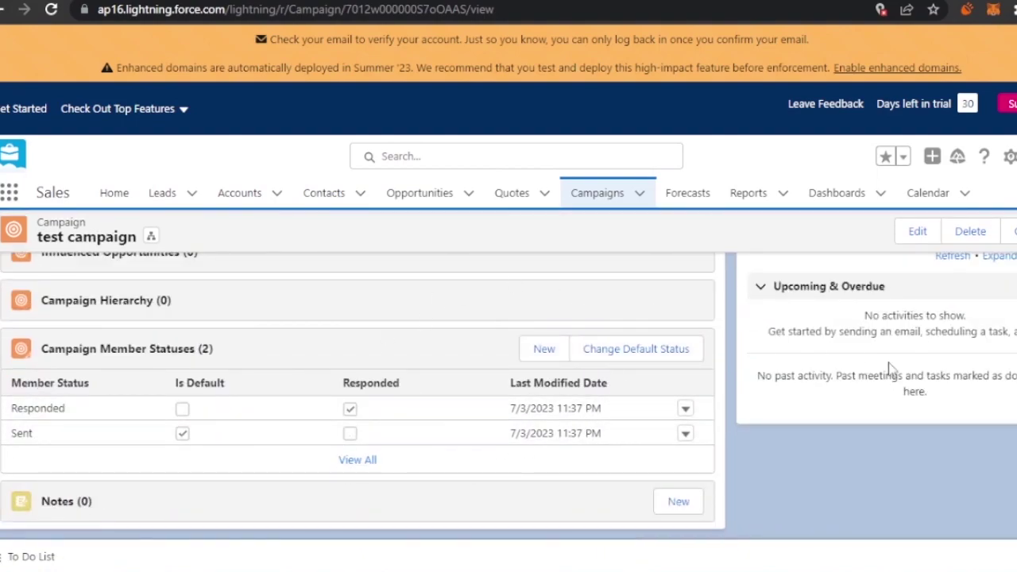
scroll(357, 397, "up", 3)
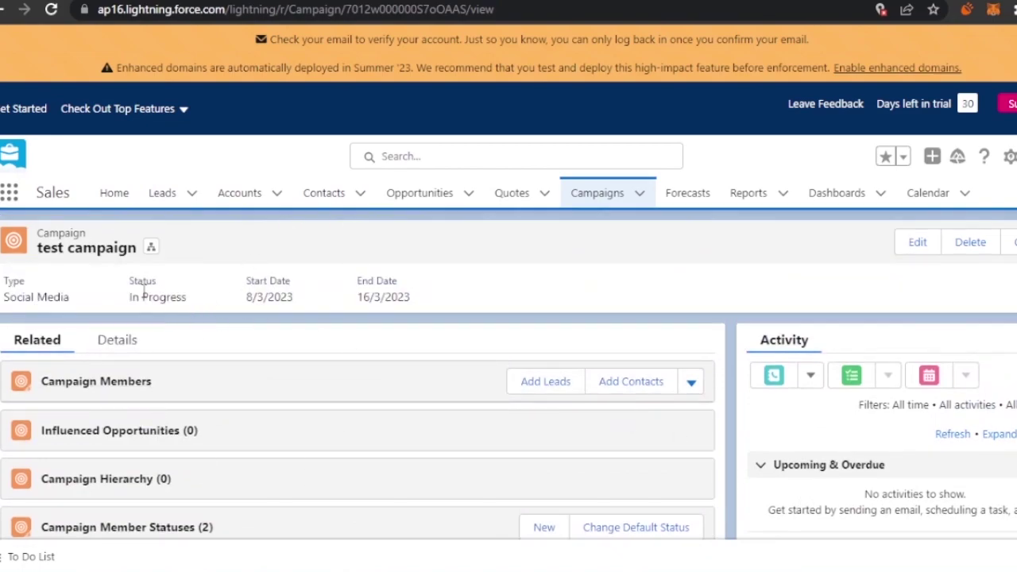
Step: Review the campaign's Details fields: 6 sent and 0.00% expected response, then the Reports menu
left_click(116, 341)
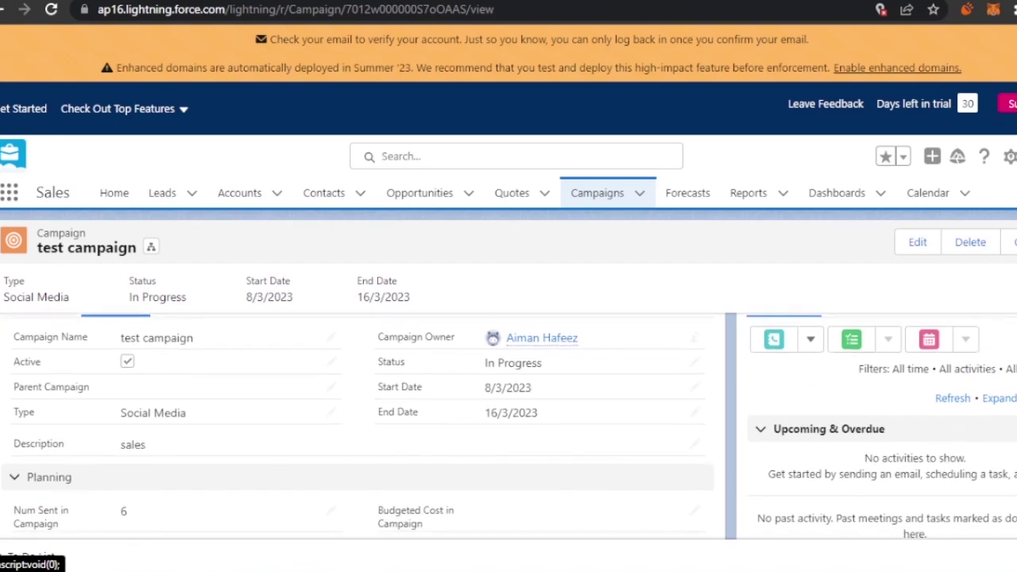
scroll(362, 398, "down", 3)
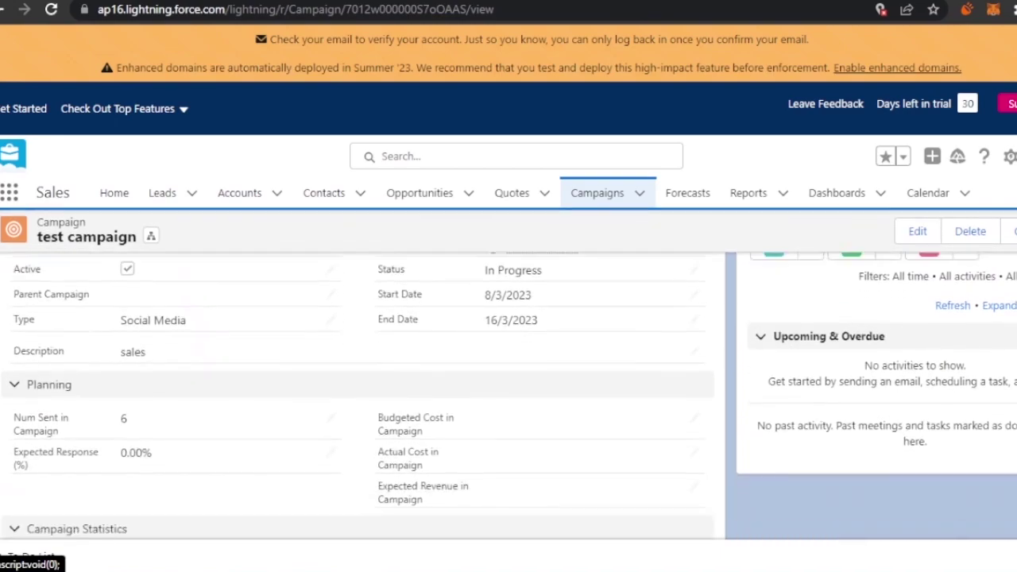
scroll(362, 397, "down", 1)
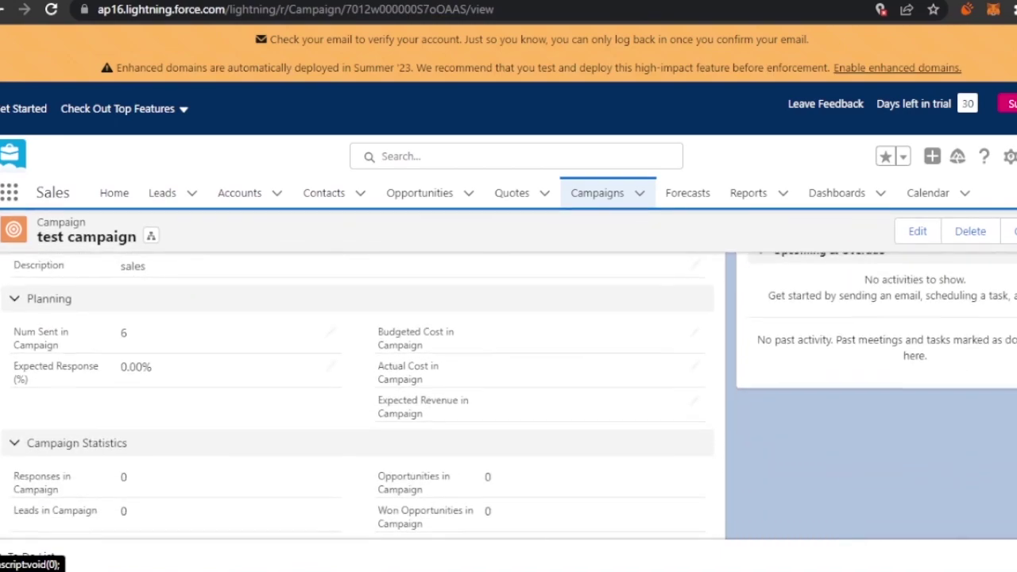
scroll(362, 397, "up", 5)
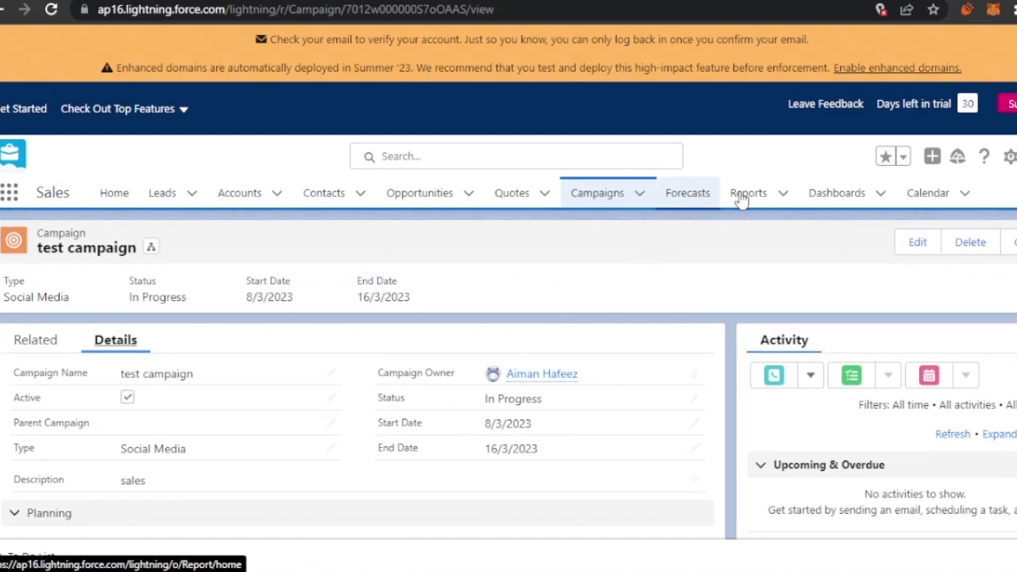
left_click(782, 195)
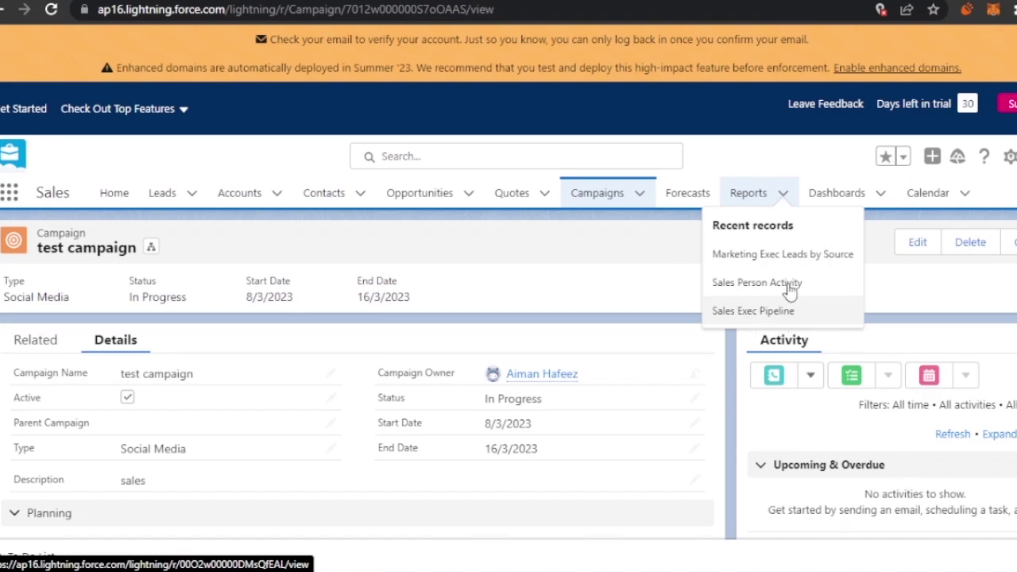
Step: Go to the Dashboards home and start a new dashboard
left_click(836, 193)
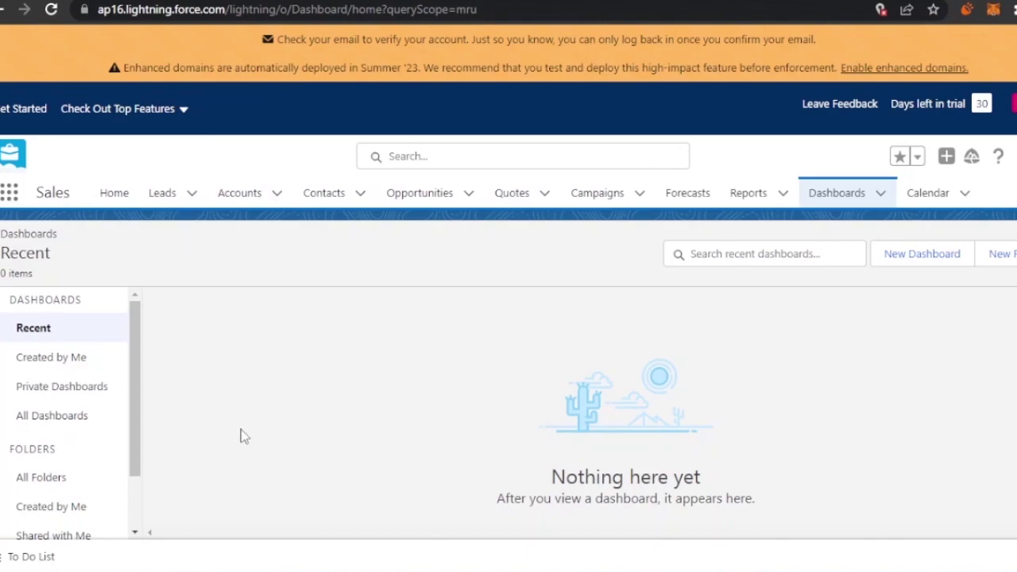
scroll(135, 383, "down", 1)
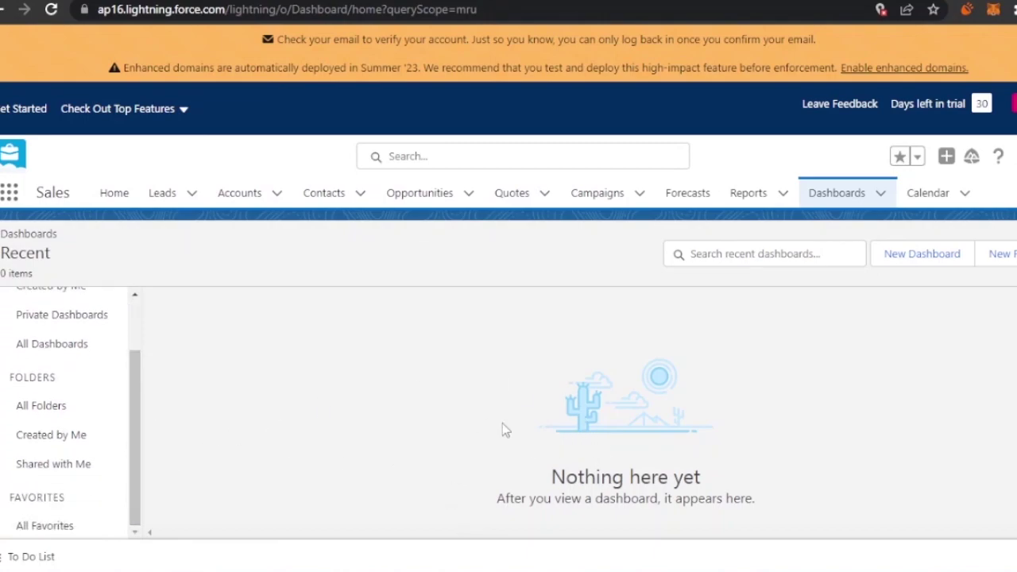
left_click(921, 254)
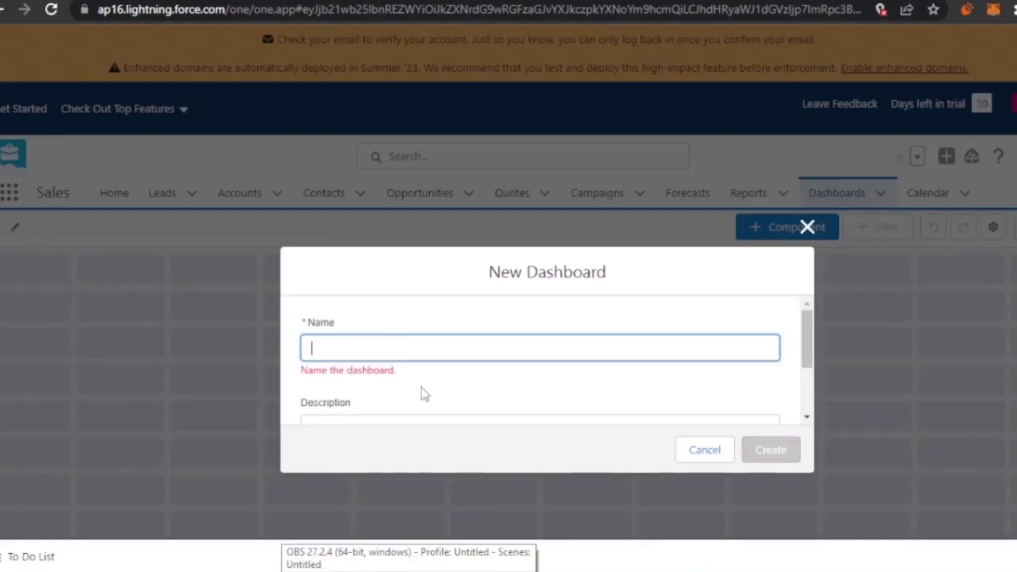
Step: Name the dashboard 'test', keep the default Private Dashboards folder, and create it
type("test")
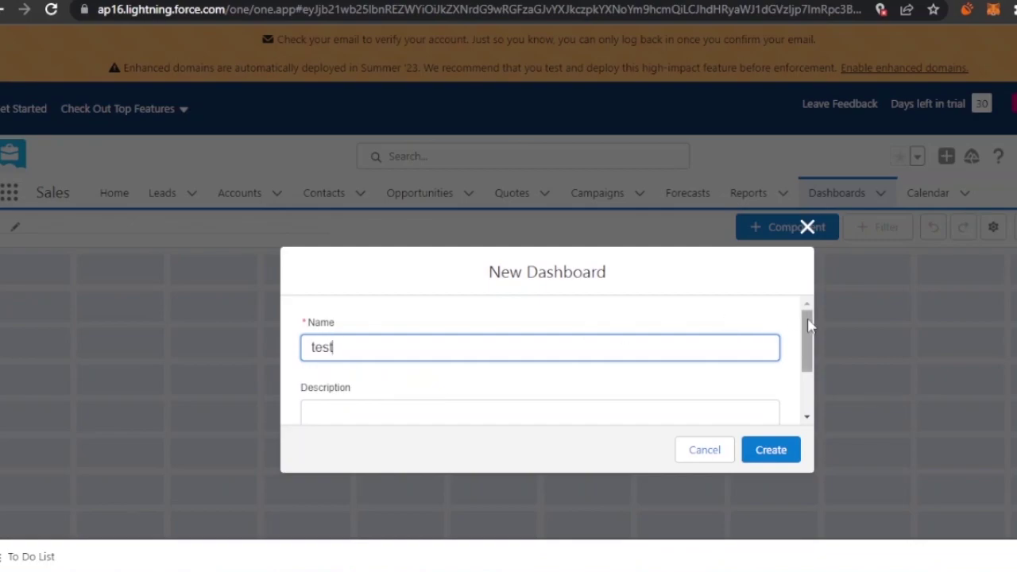
scroll(806, 342, "down", 1)
left_click(584, 391)
left_click(718, 408)
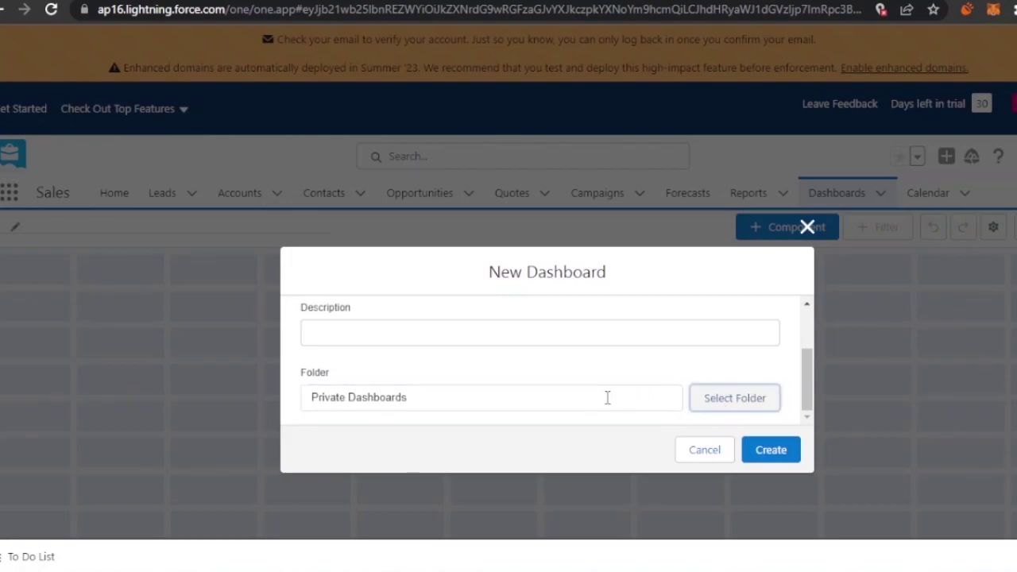
left_click(735, 405)
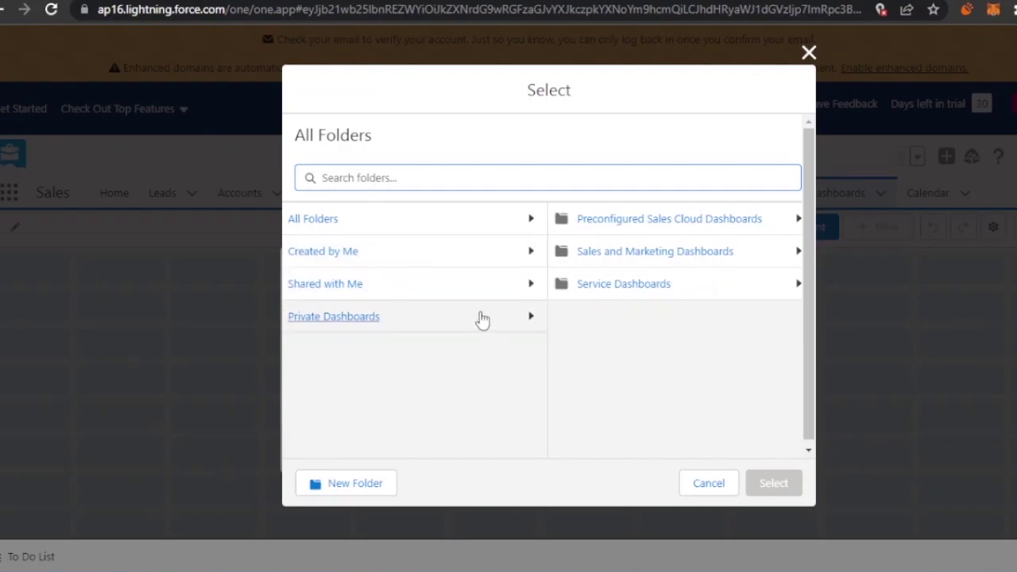
left_click(717, 475)
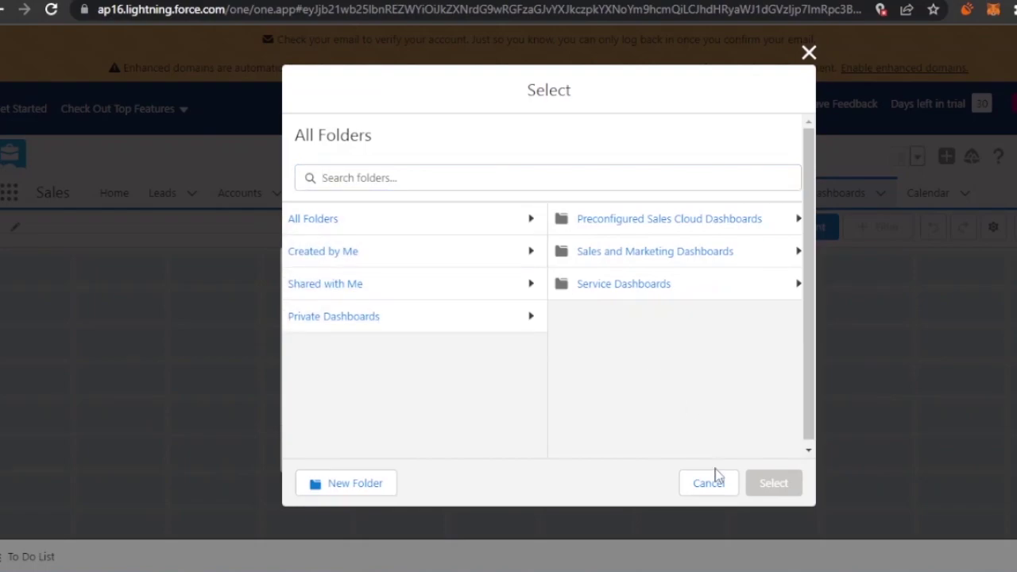
left_click(715, 485)
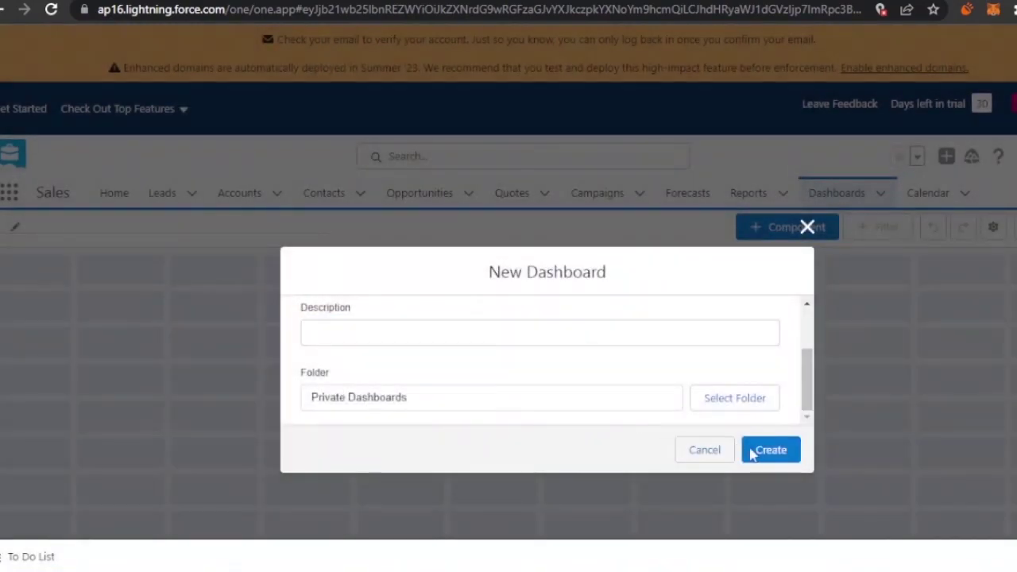
left_click(753, 452)
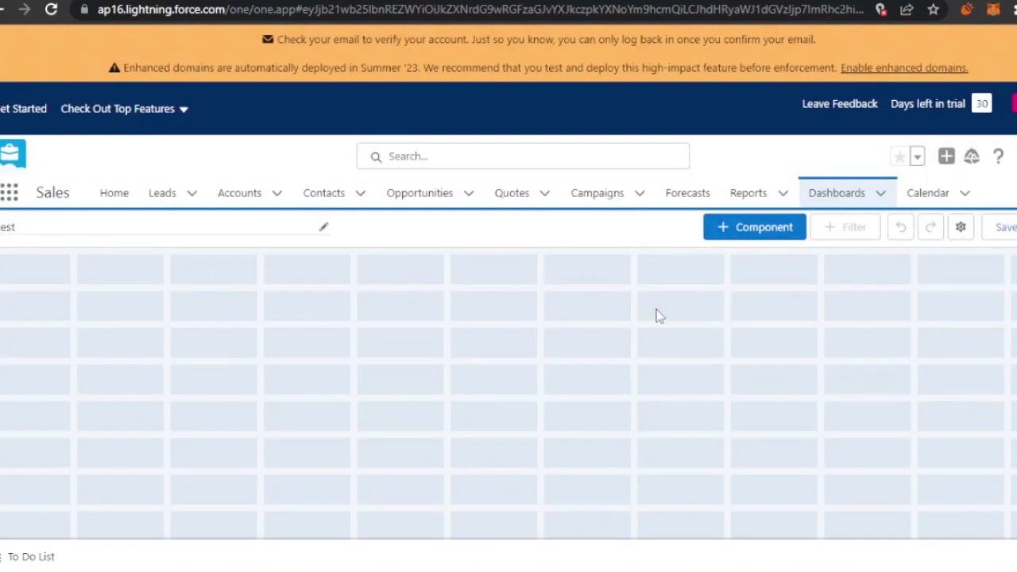
Step: Add the Sales Exec Pipeline report as a stacked vertical column chart component
left_click(745, 228)
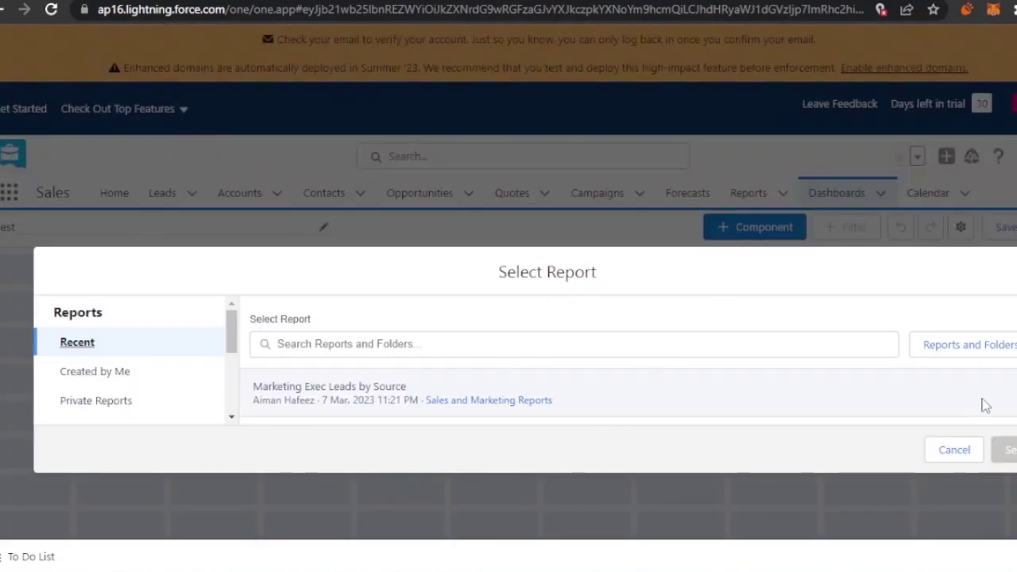
left_click_drag(232, 350, 233, 398)
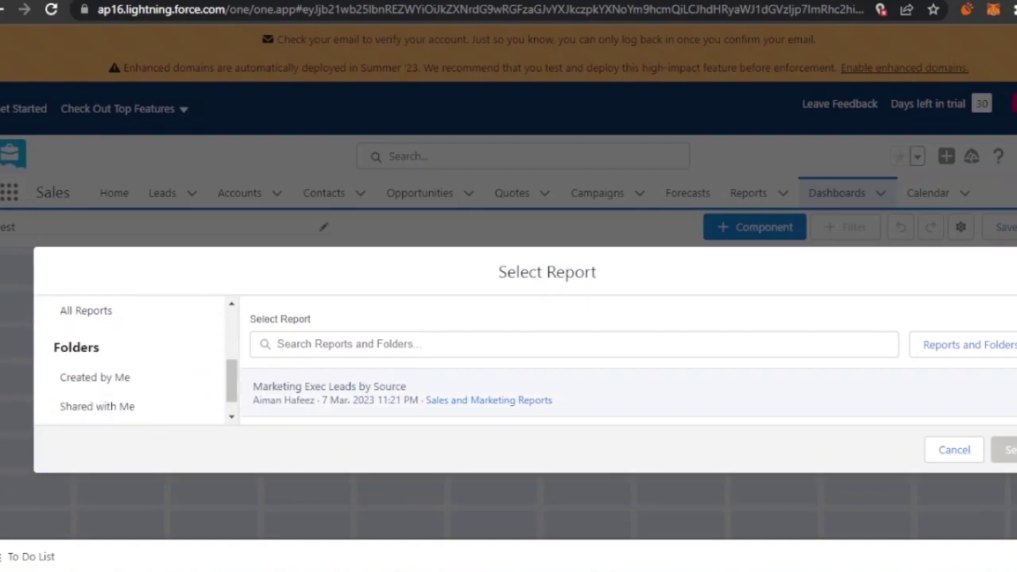
scroll(953, 389, "down", 2)
left_click(963, 345)
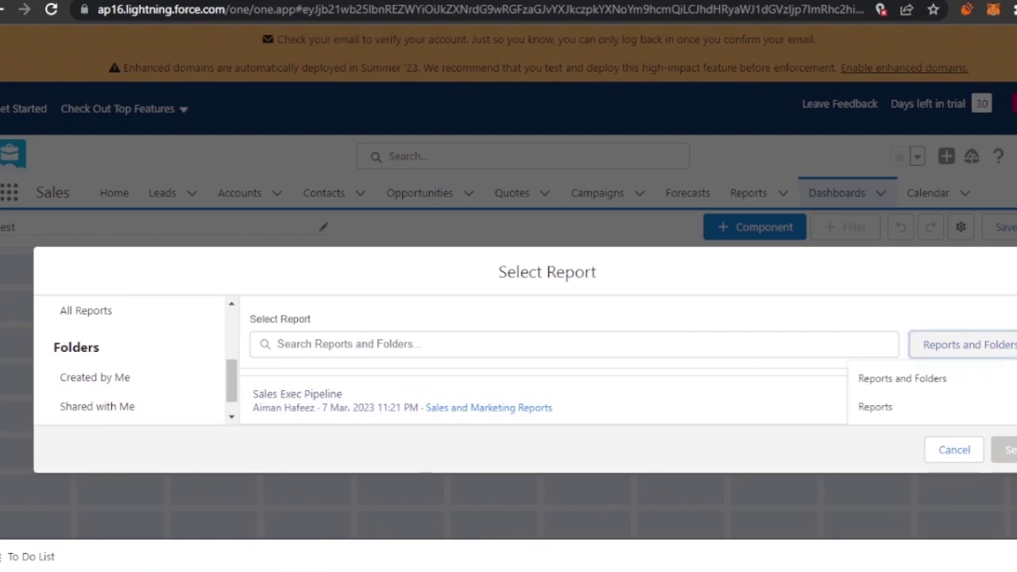
left_click(299, 397)
left_click(1006, 450)
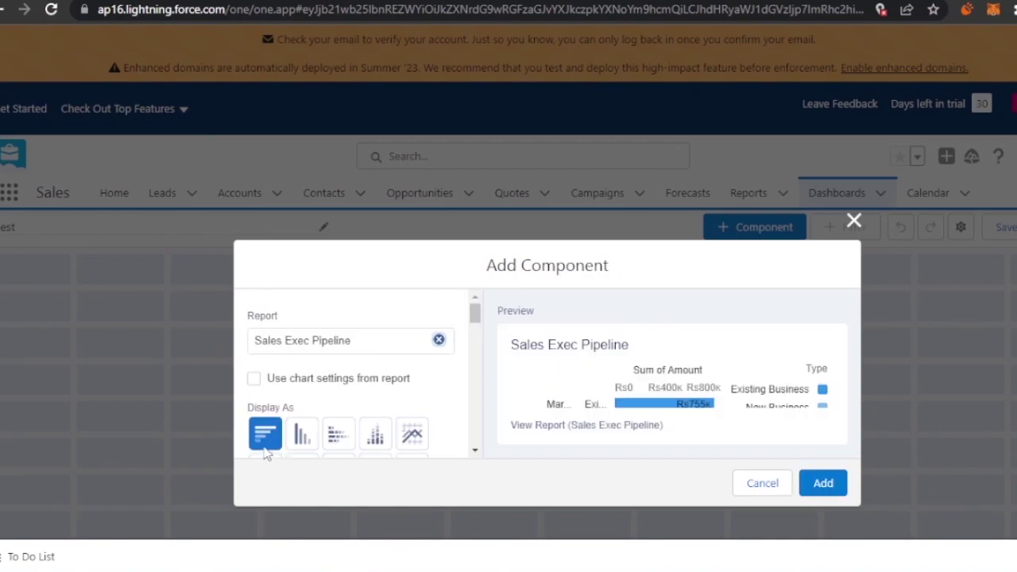
left_click(374, 435)
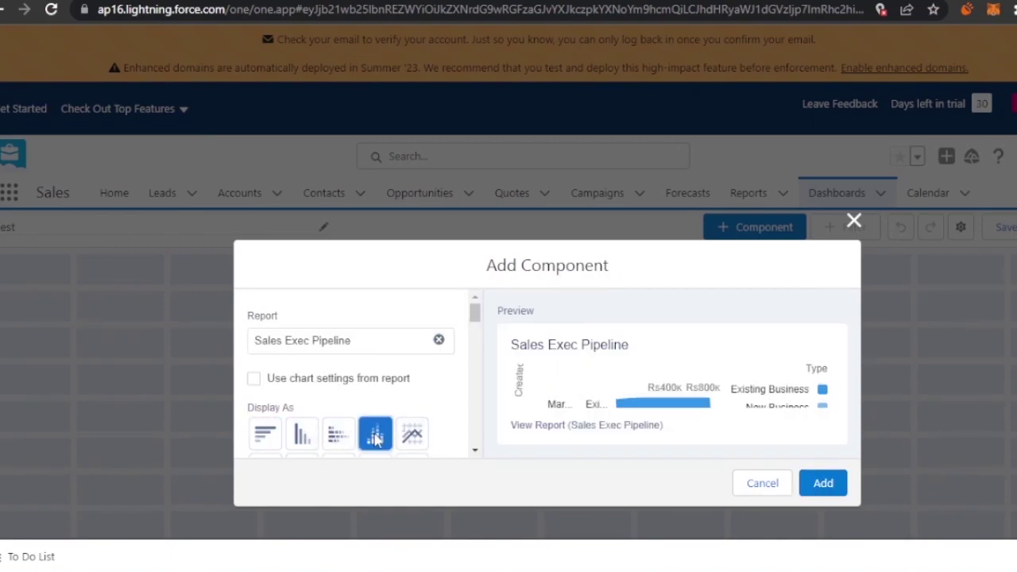
left_click(822, 483)
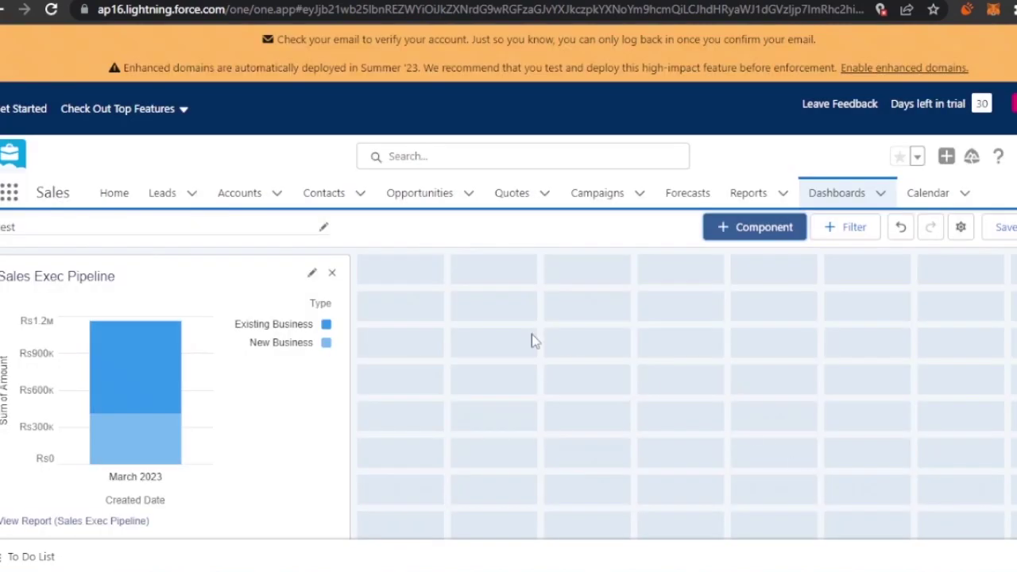
left_click(230, 365)
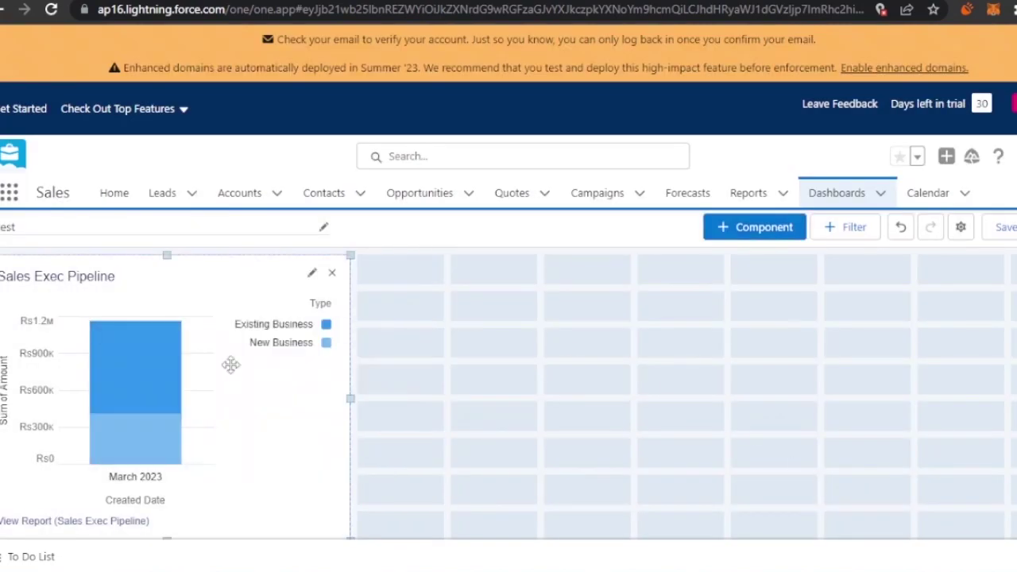
Step: Add the Activities by Salesperson report from Created by Me as a new dashboard chart
left_click(750, 228)
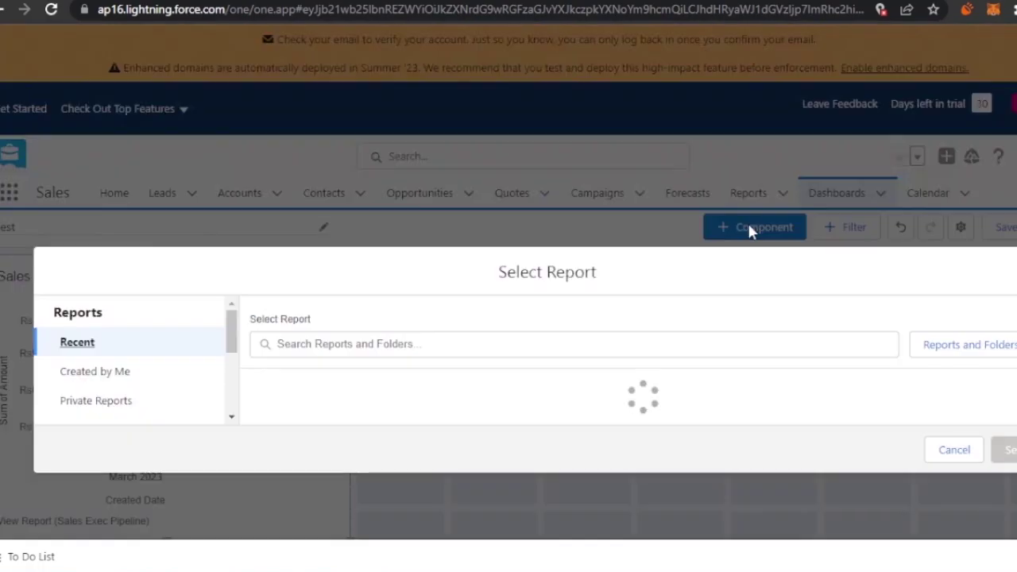
left_click(165, 379)
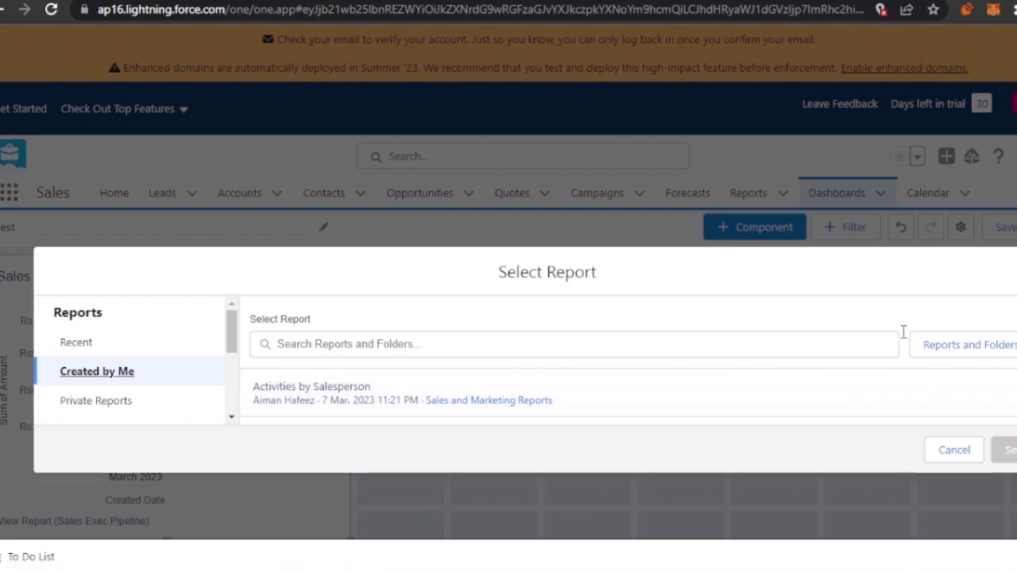
left_click(367, 397)
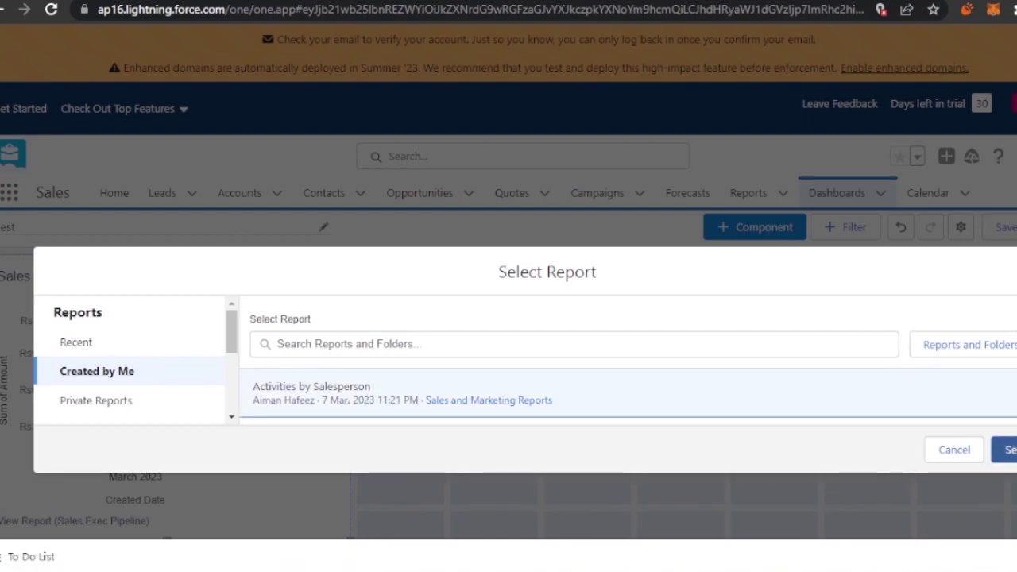
left_click(1006, 450)
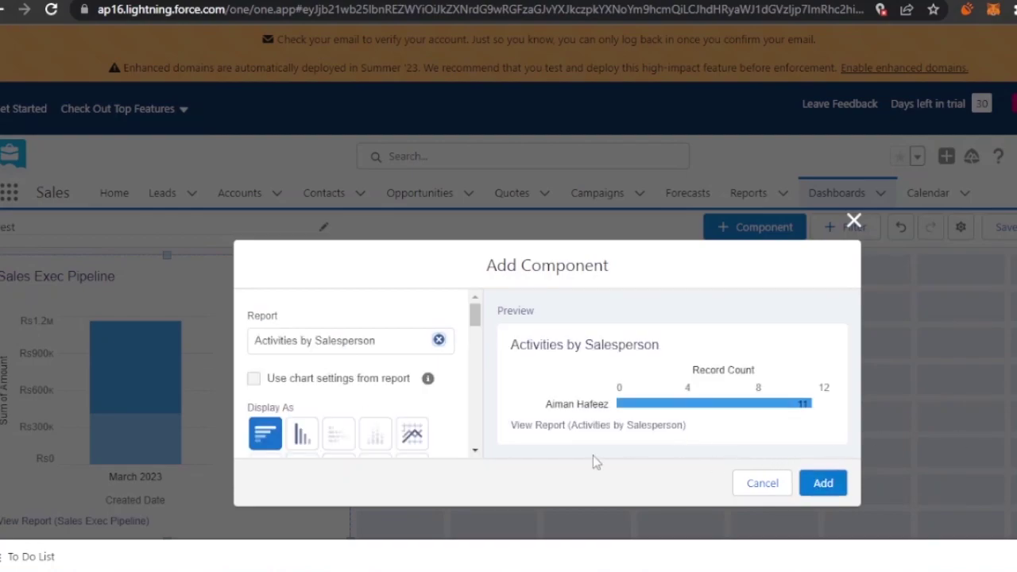
left_click(807, 483)
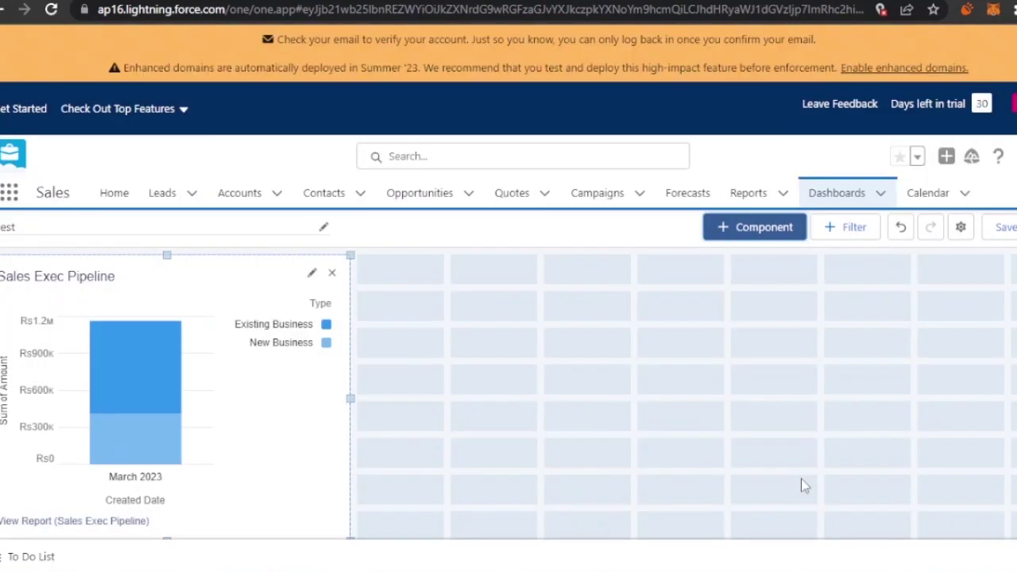
Step: Move the Sales Exec Pipeline chart into the middle column, right of the new chart
left_click_drag(272, 347, 624, 272)
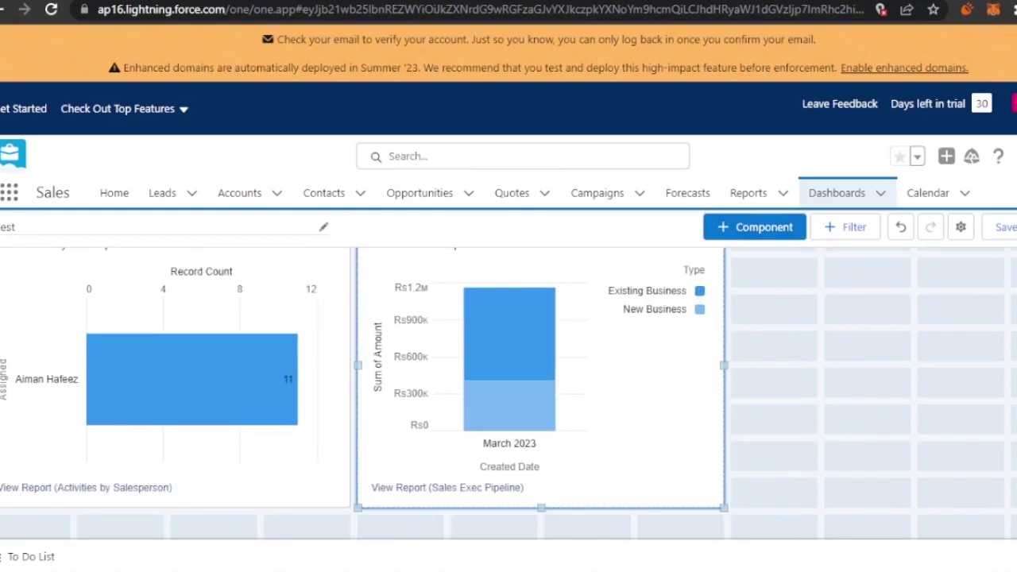
scroll(502, 394, "up", 1)
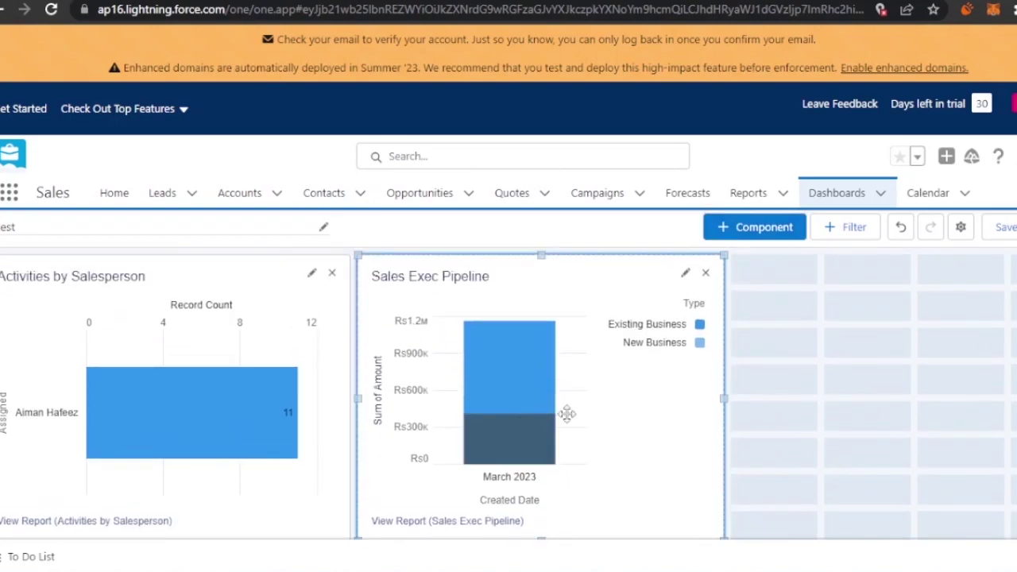
scroll(509, 393, "down", 2)
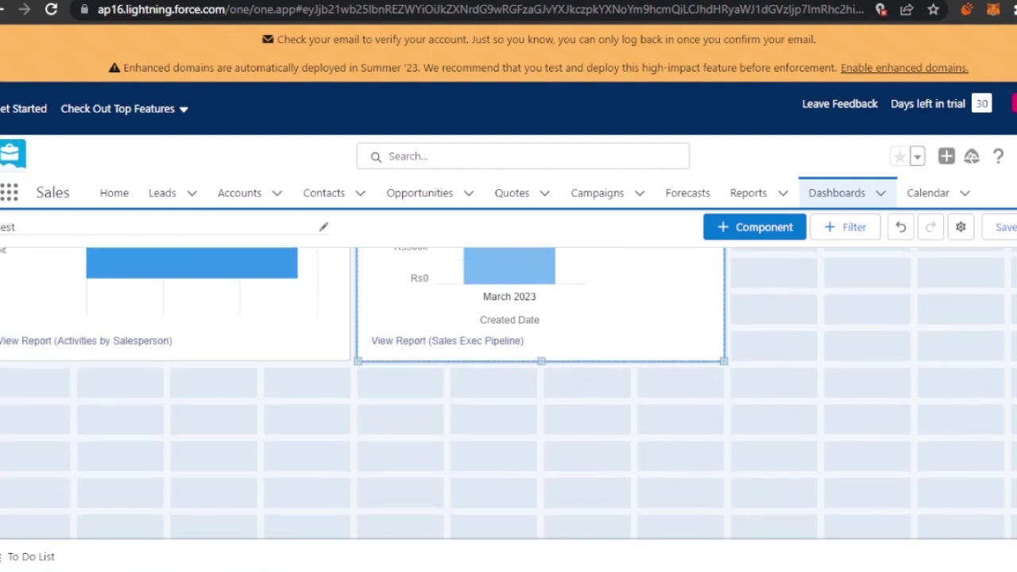
scroll(508, 382, "up", 2)
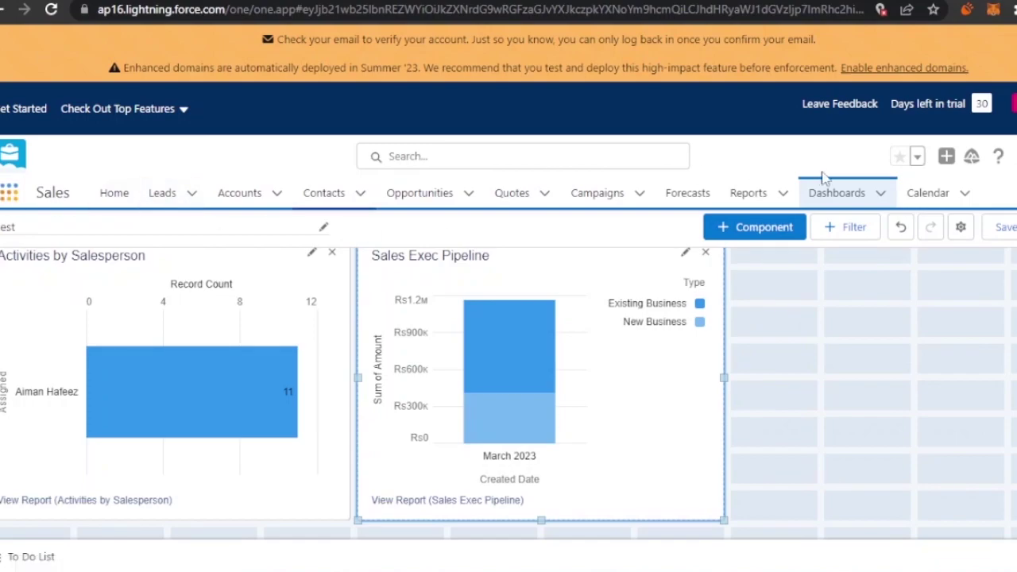
Step: Open the App Launcher from the dashboard editor to list the available apps
left_click(965, 195)
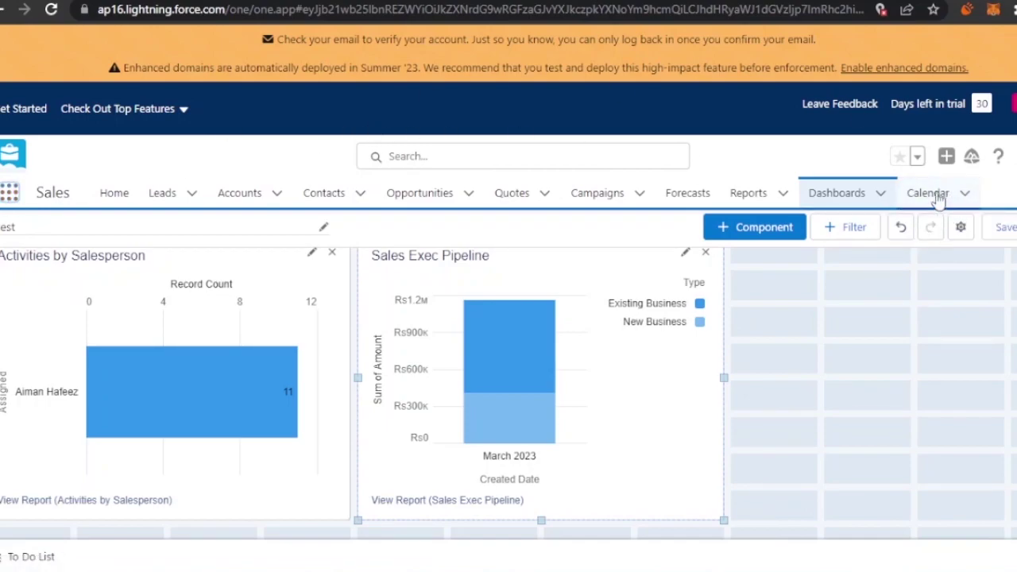
left_click(9, 195)
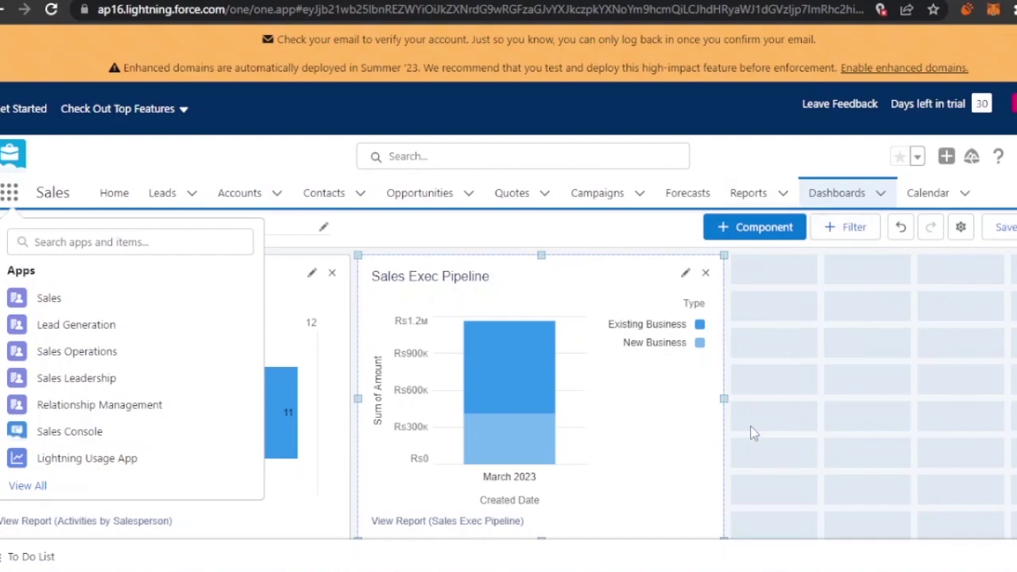
scroll(540, 394, "down", 2)
scroll(540, 393, "up", 2)
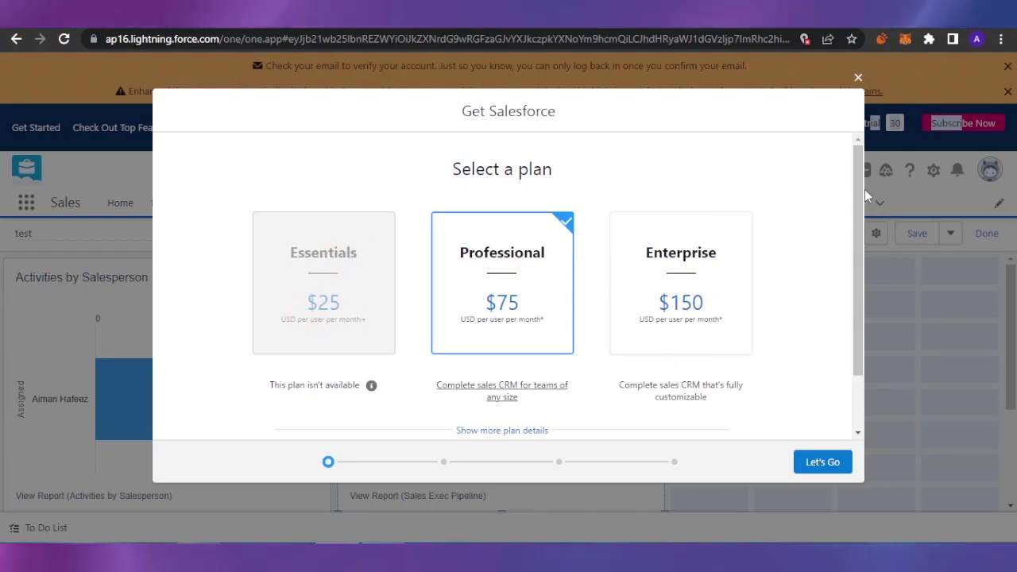
Step: Scroll the Get Salesforce dialog to compare the Essentials, Professional $75 and Enterprise $150 plans
mouse_move(866, 191)
left_mouse_down()
mouse_move(863, 270)
mouse_move(860, 202)
left_mouse_up()
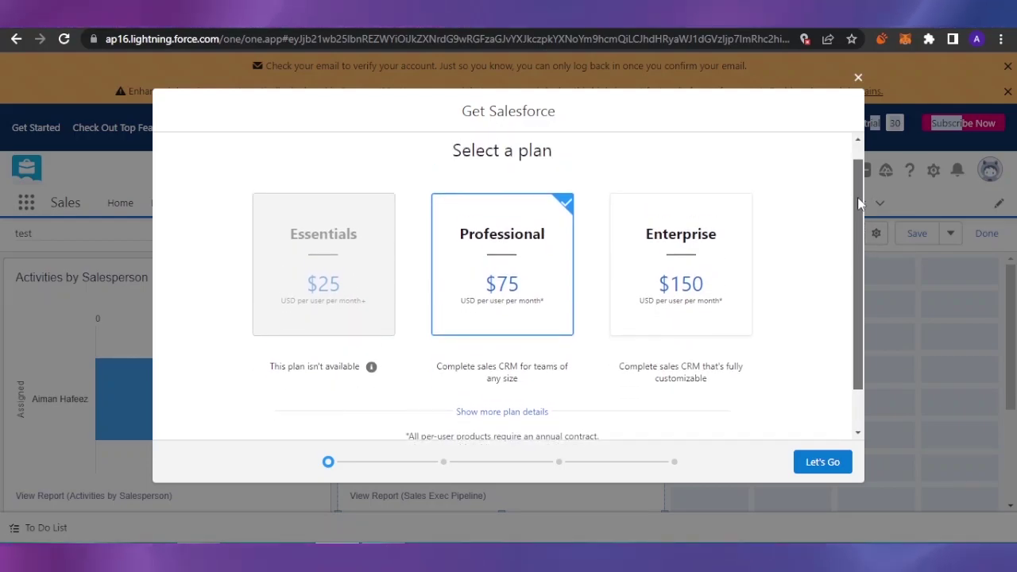